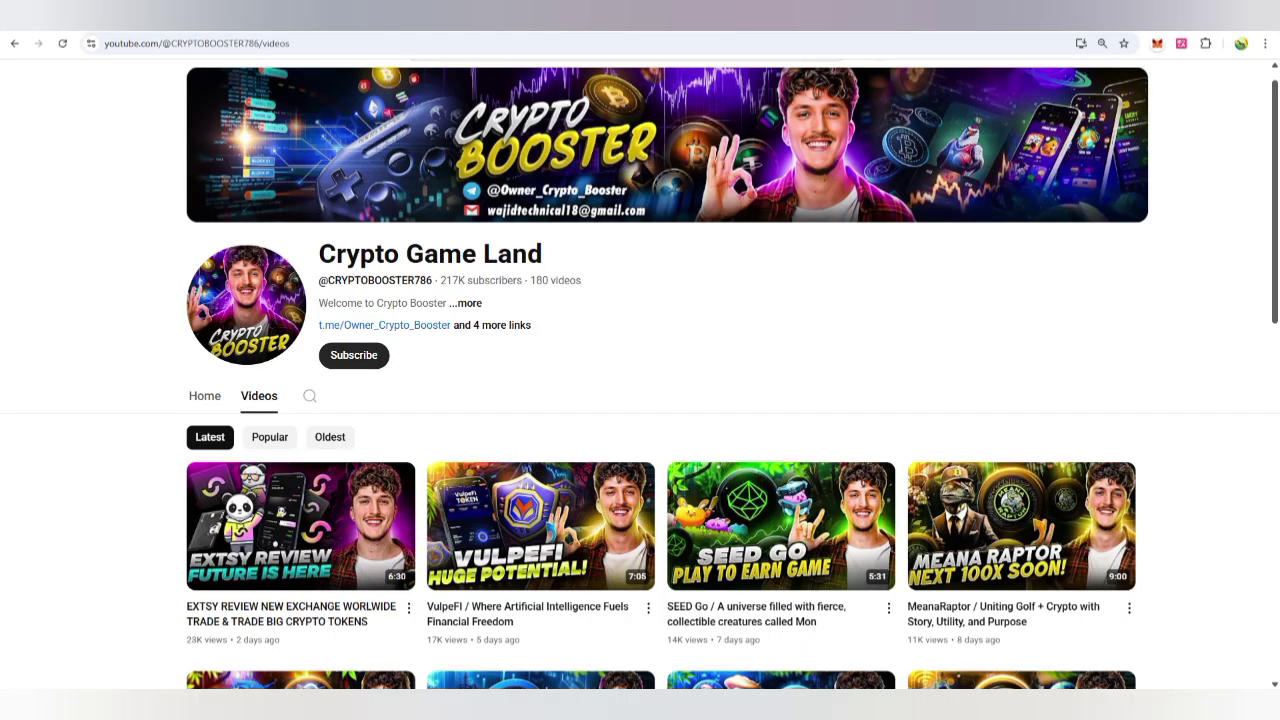
# Subscribe to Crypto Game Land from its YouTube channel page.
pyautogui.click(354, 355)
# Set the channel's notification bell to All.
pyautogui.click(340, 384)
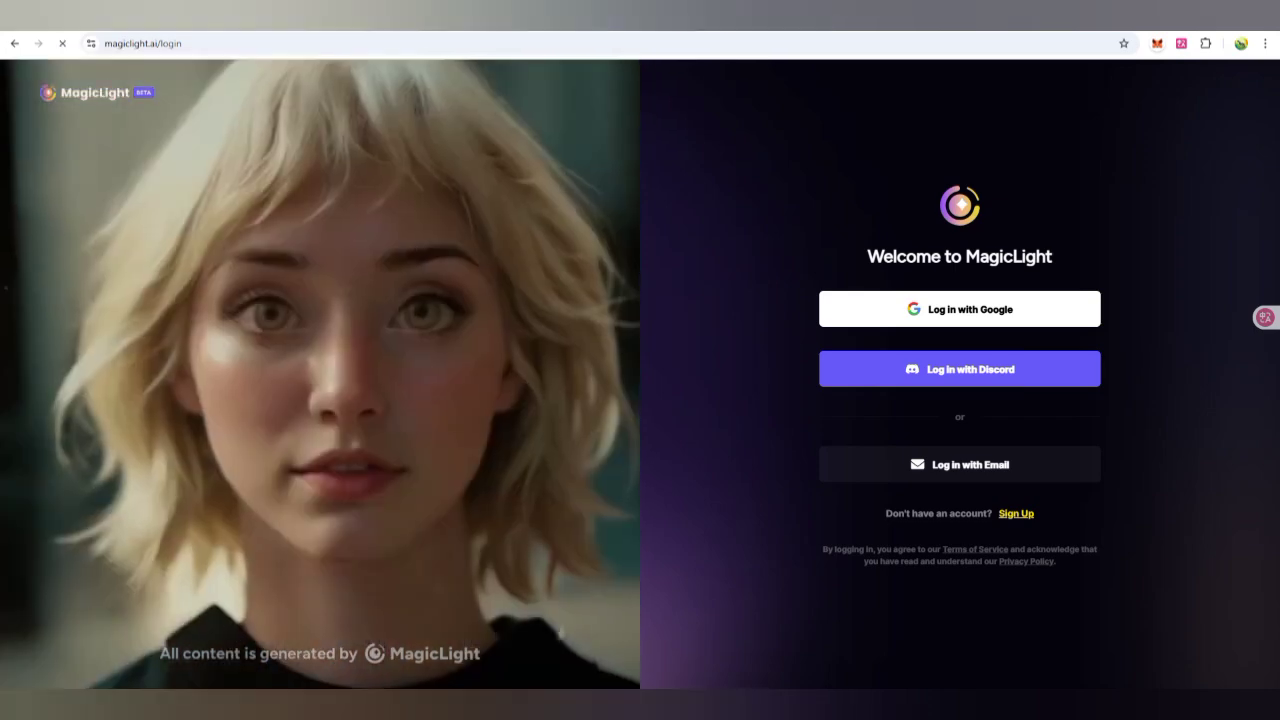
# Log in to MagicLight using a Google account.
pyautogui.click(960, 309)
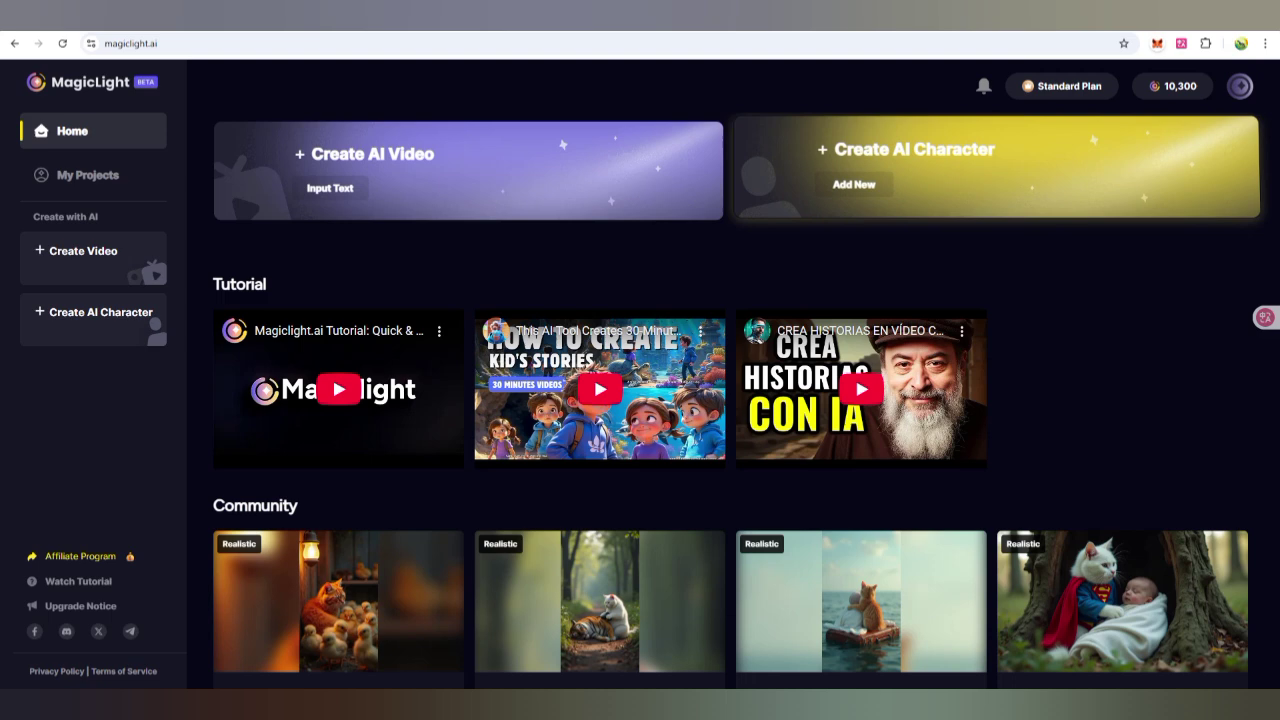
pyautogui.click(1062, 86)
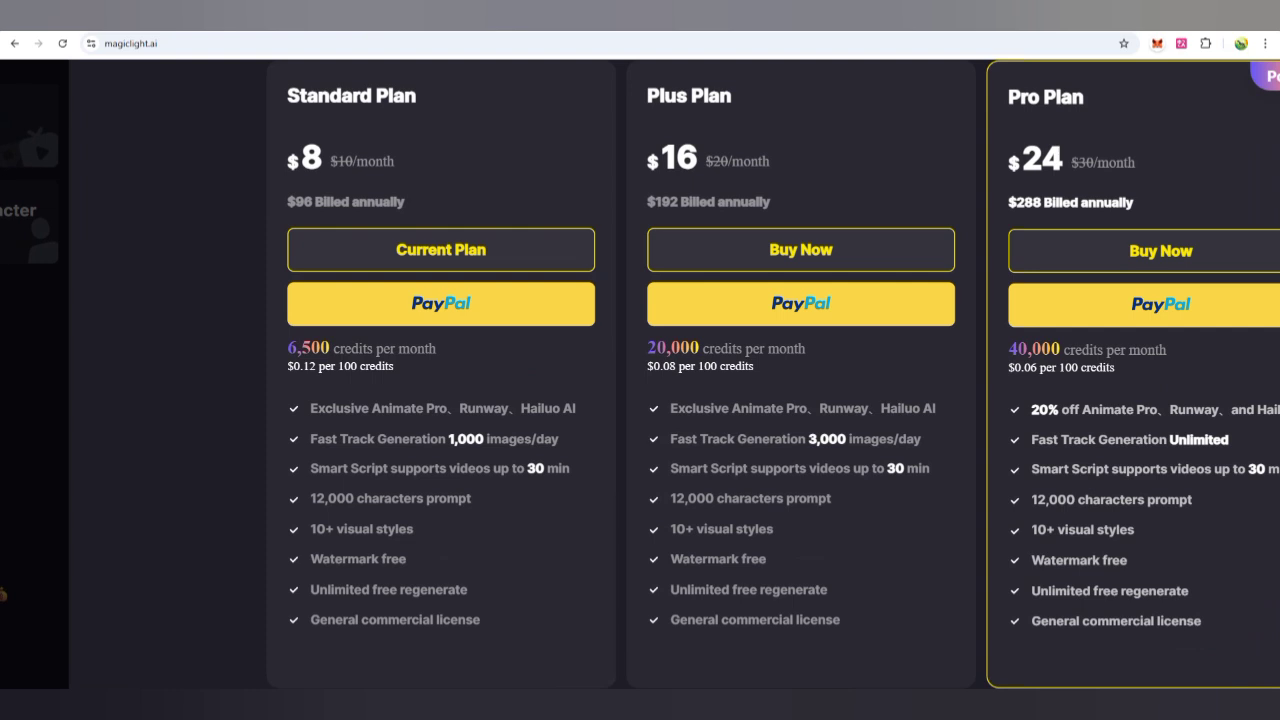
pyautogui.moveTo(310, 468); pyautogui.dragTo(570, 468)
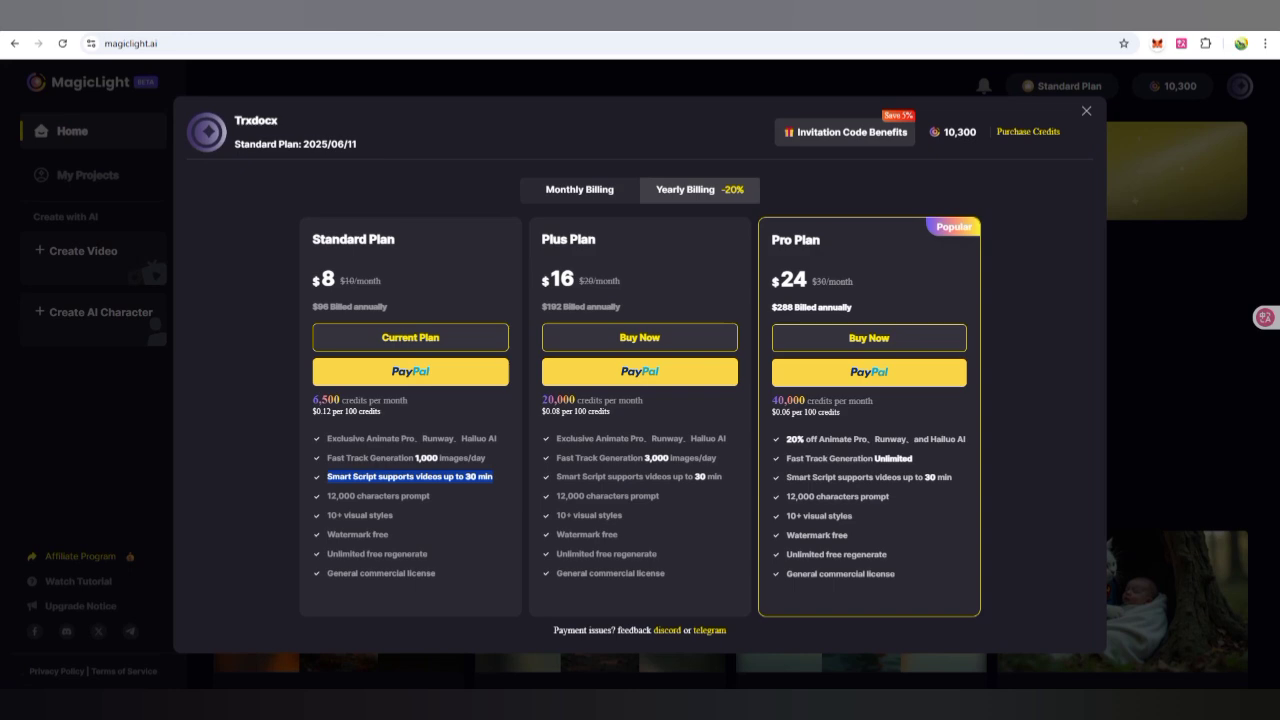
pyautogui.press('Escape')
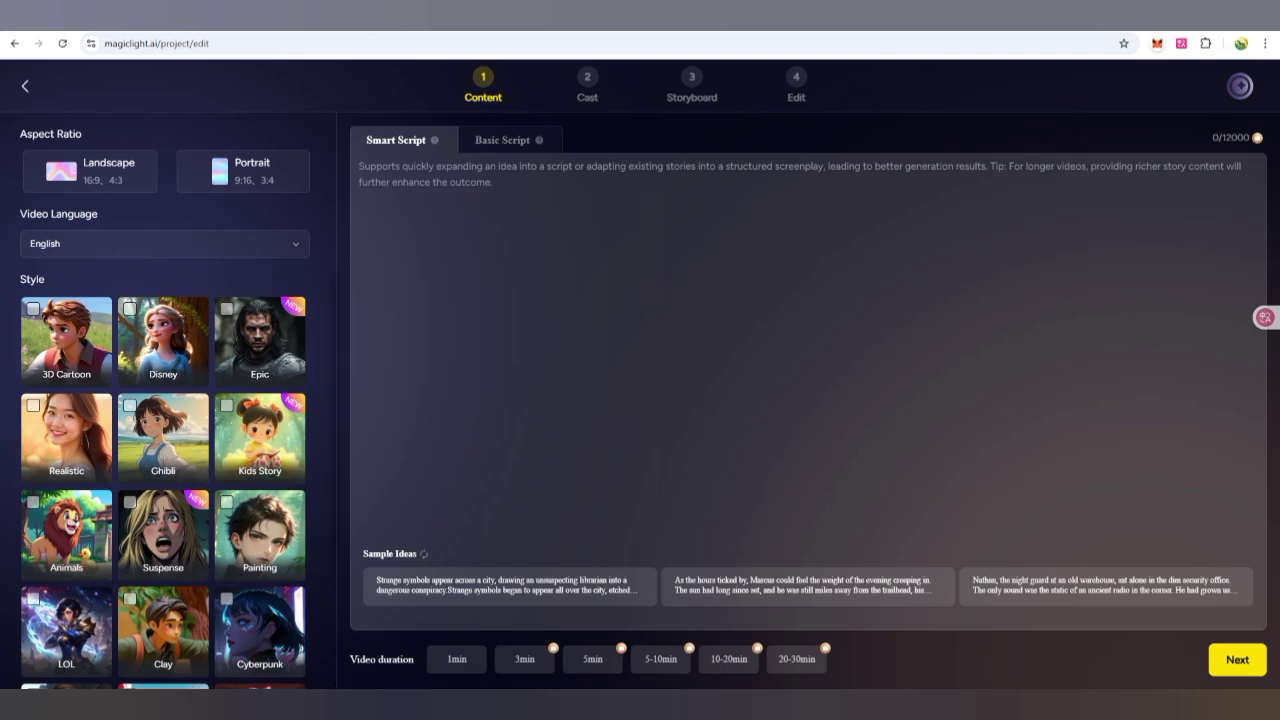
# Paste the coffee-shop script into Smart Script.
pyautogui.hotkey('ctrl', 'v')
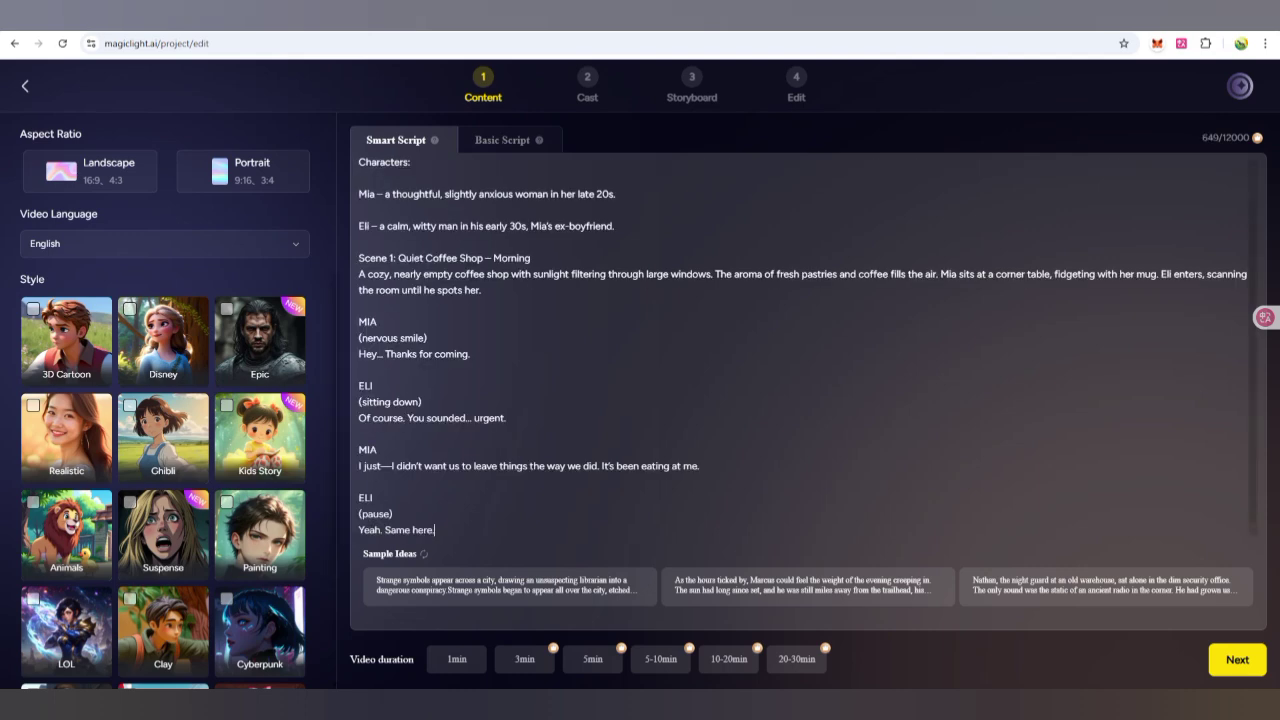
pyautogui.scroll(1, 802, 347)
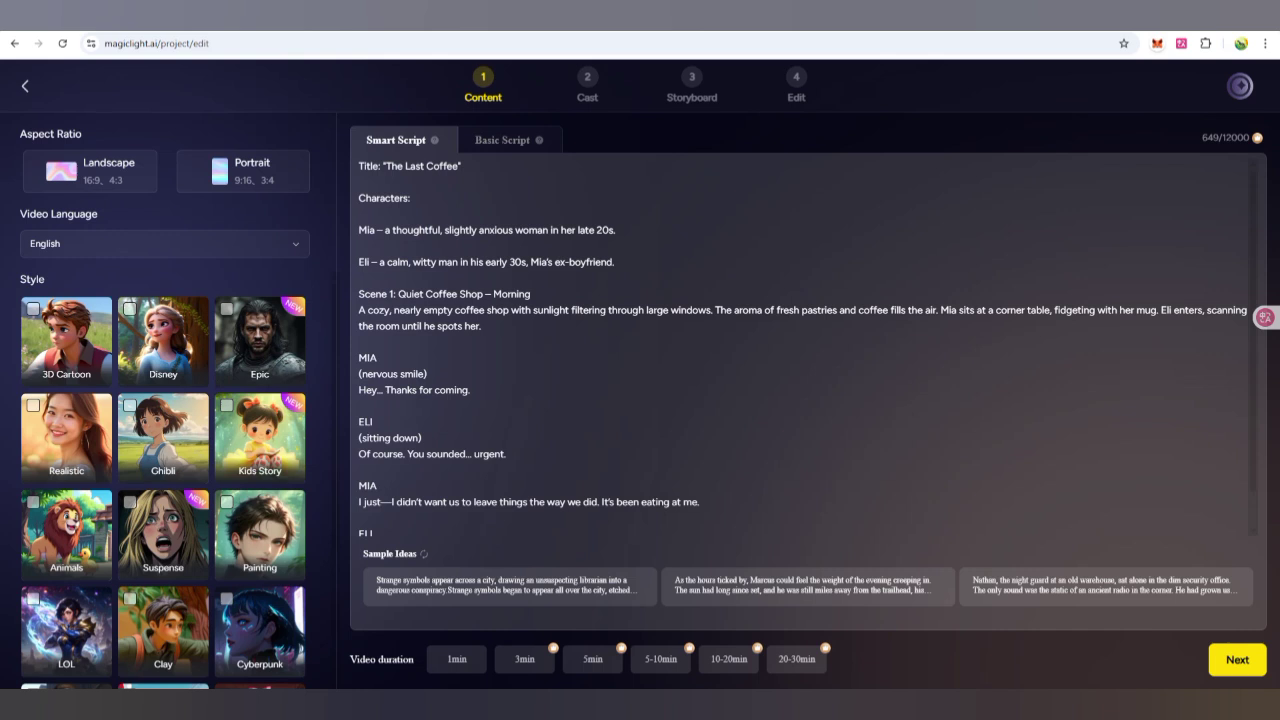
pyautogui.scroll(-1, 803, 349)
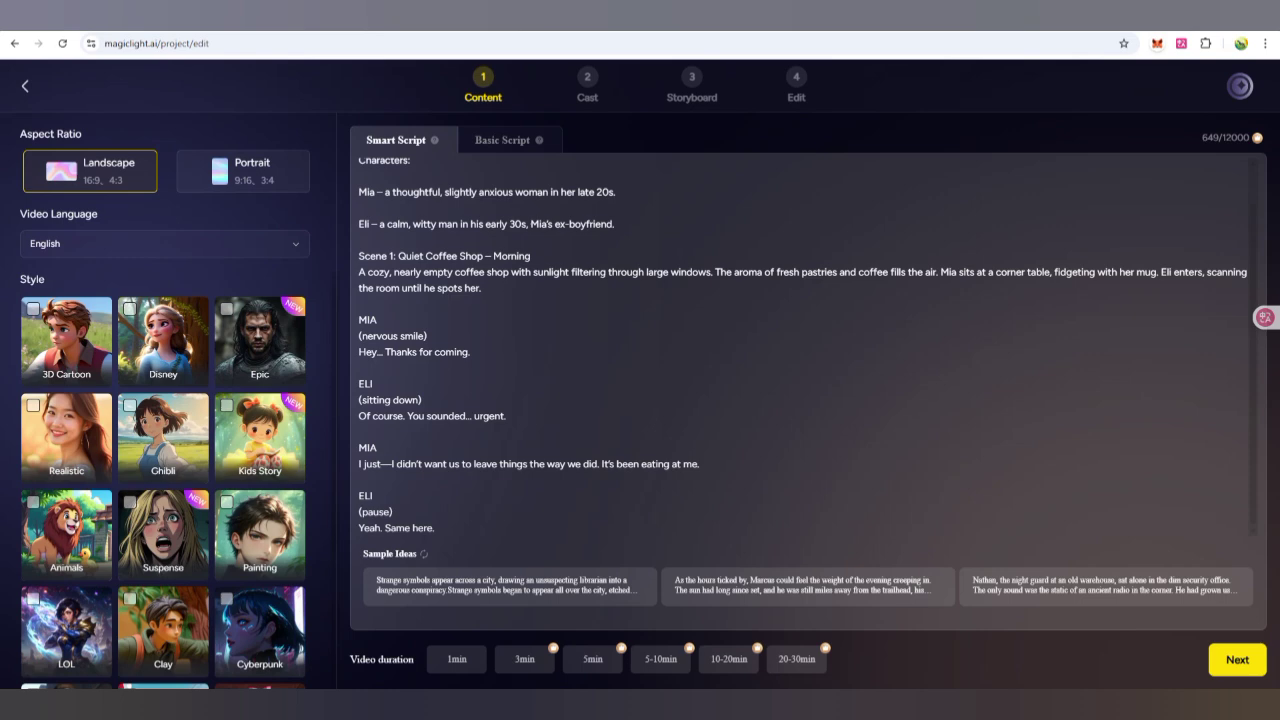
# Keep English as video language, choose Realistic style and a 1min length.
pyautogui.click(165, 243)
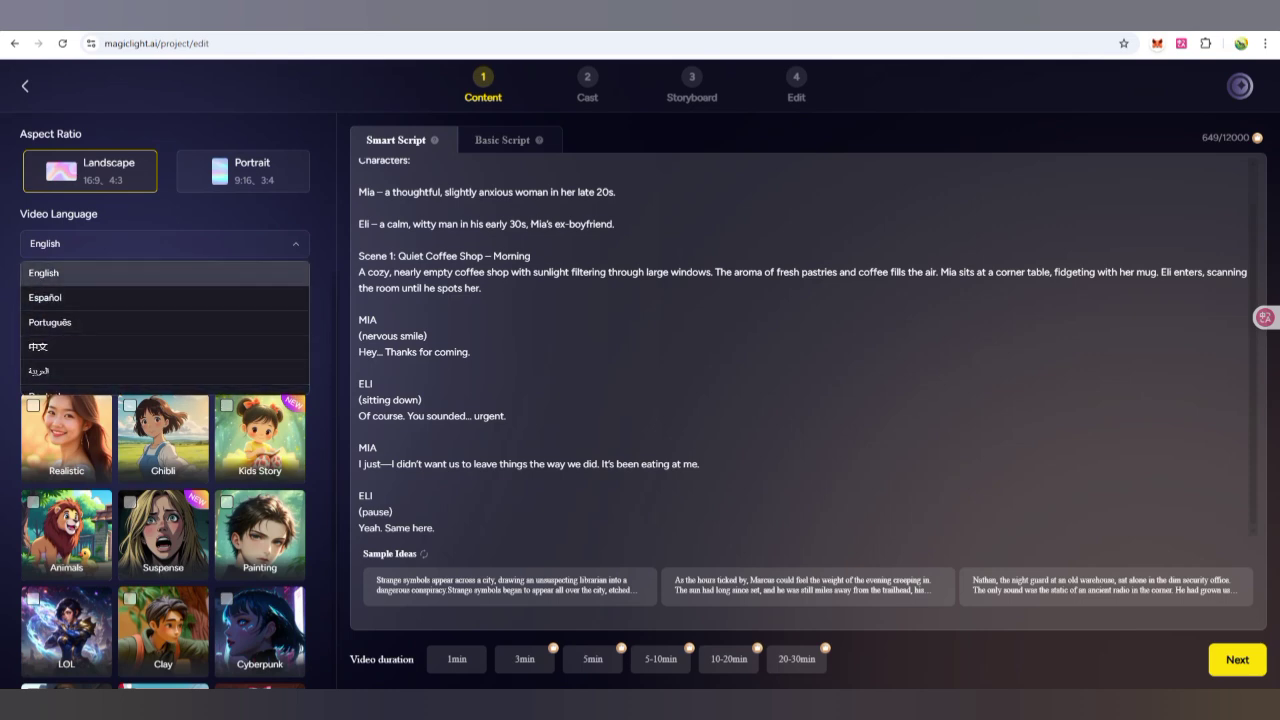
pyautogui.press('Escape')
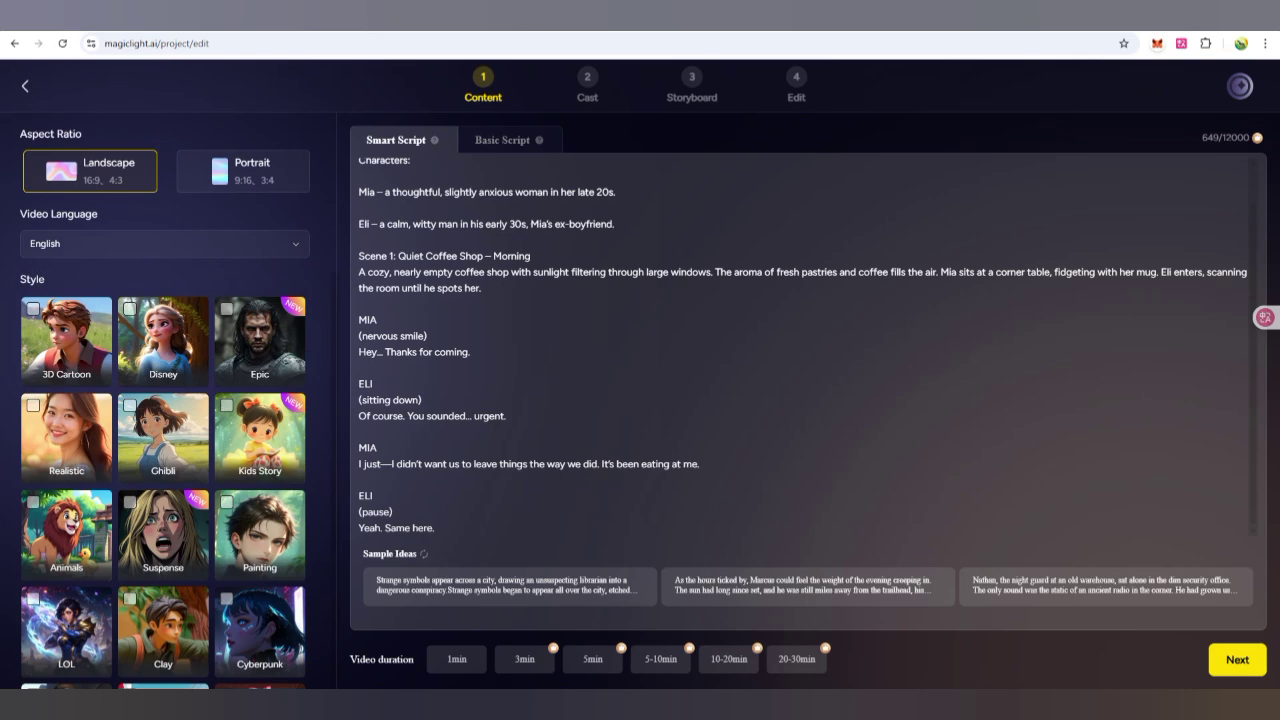
pyautogui.click(33, 309)
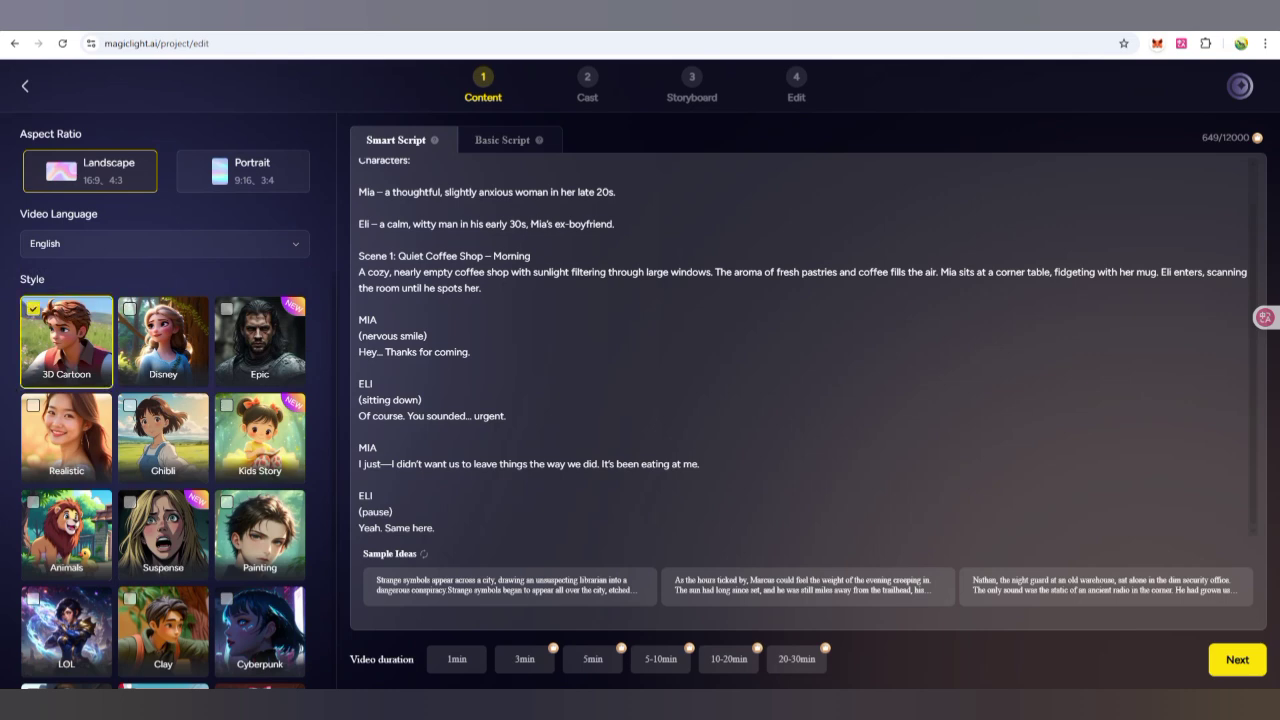
pyautogui.click(33, 405)
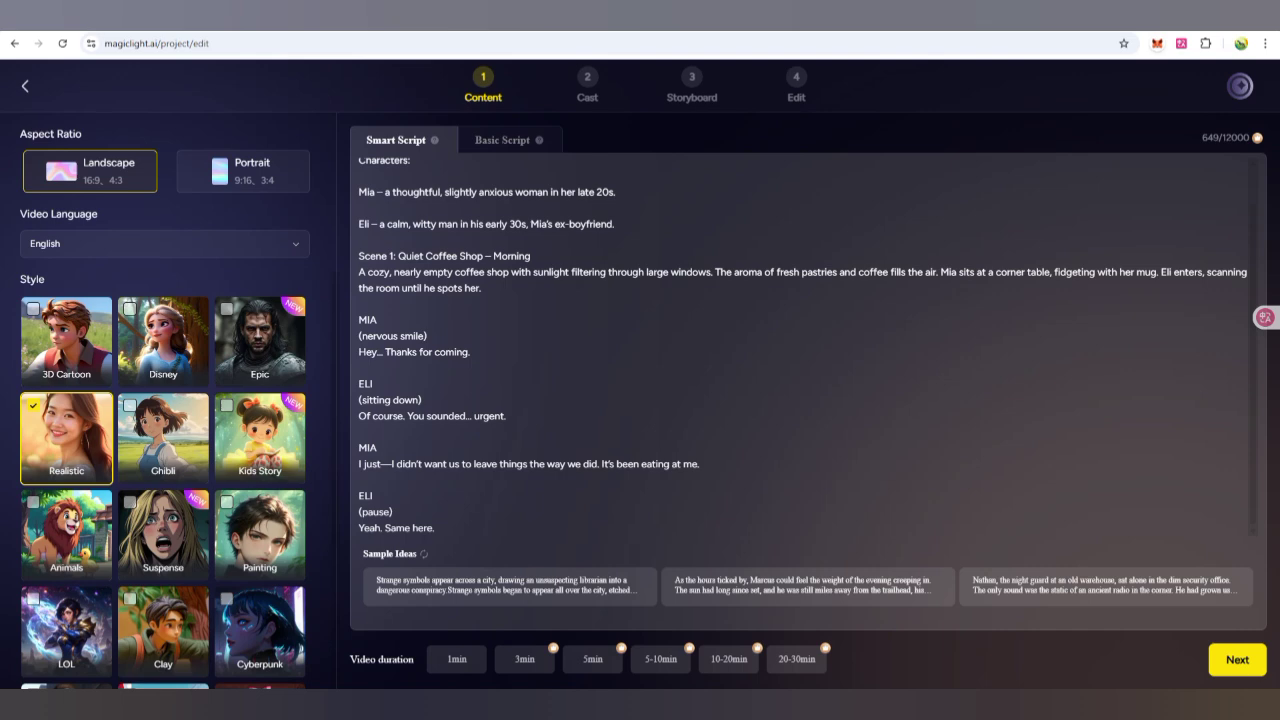
pyautogui.click(457, 659)
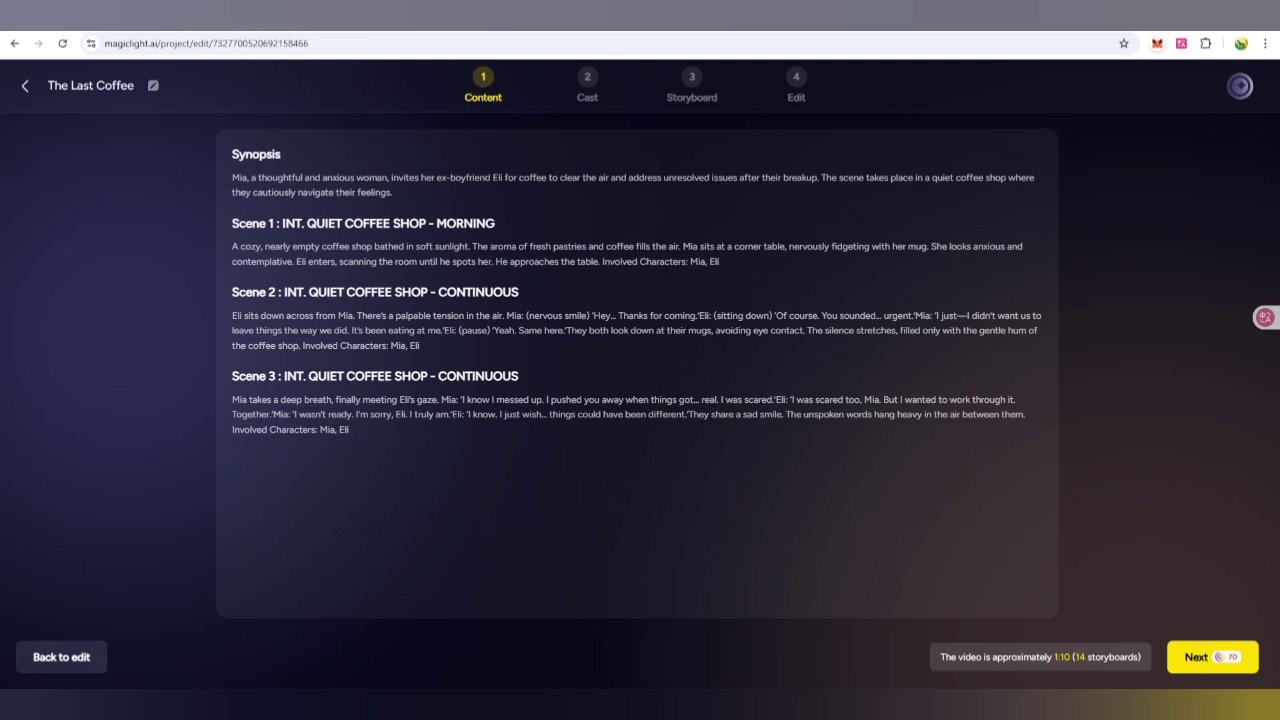
# Accept 'The Last Coffee' synopsis and continue to the Cast step.
pyautogui.click(1200, 657)
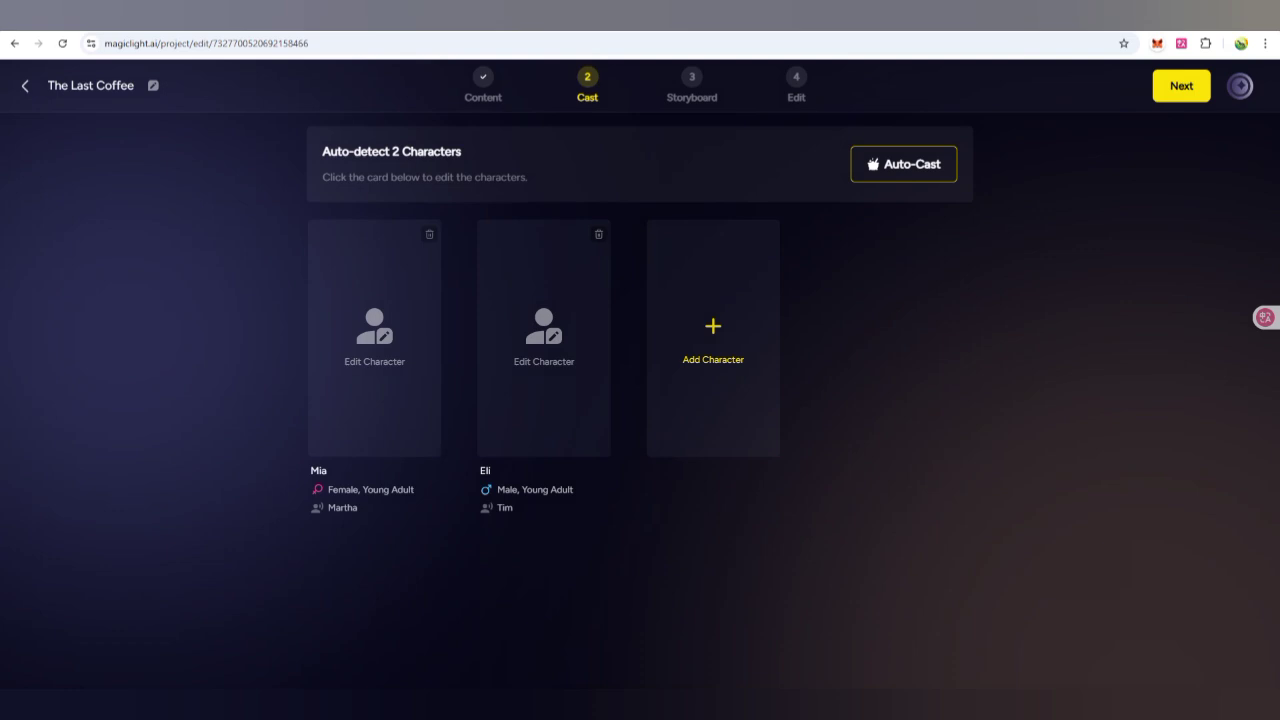
# Give Mia the blonde, red-dress character look from the library.
pyautogui.click(374, 340)
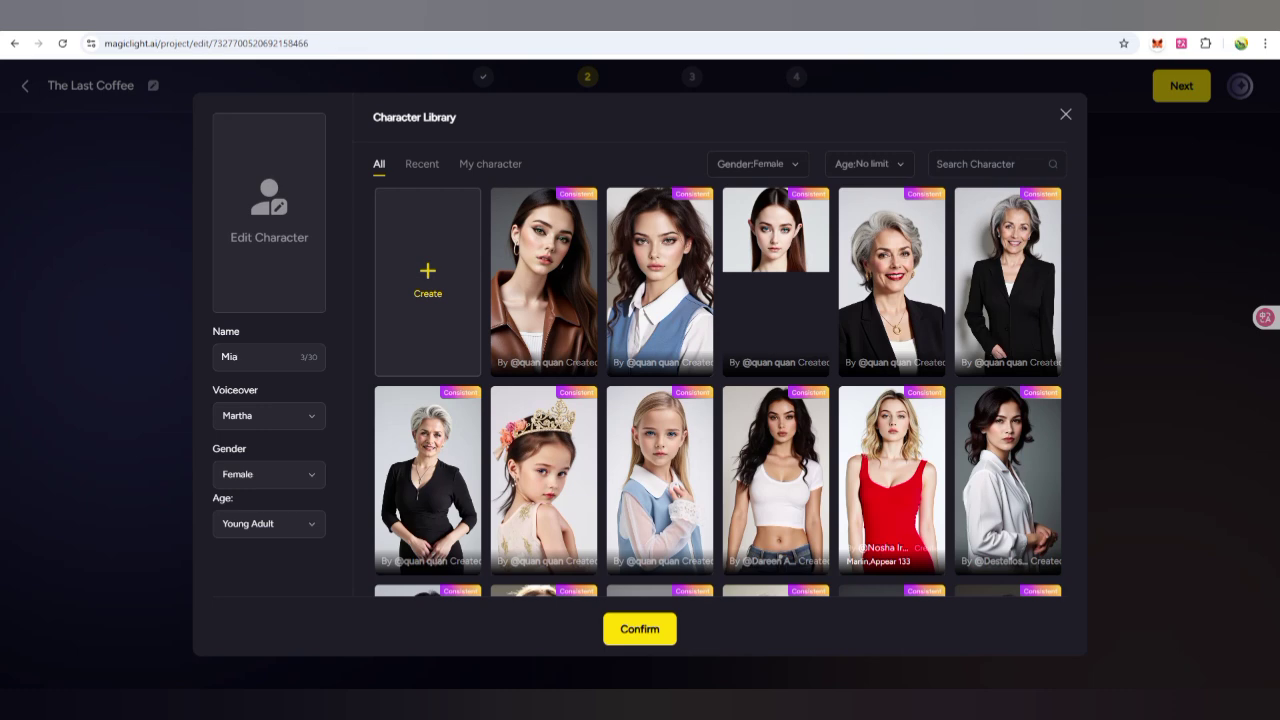
pyautogui.click(891, 480)
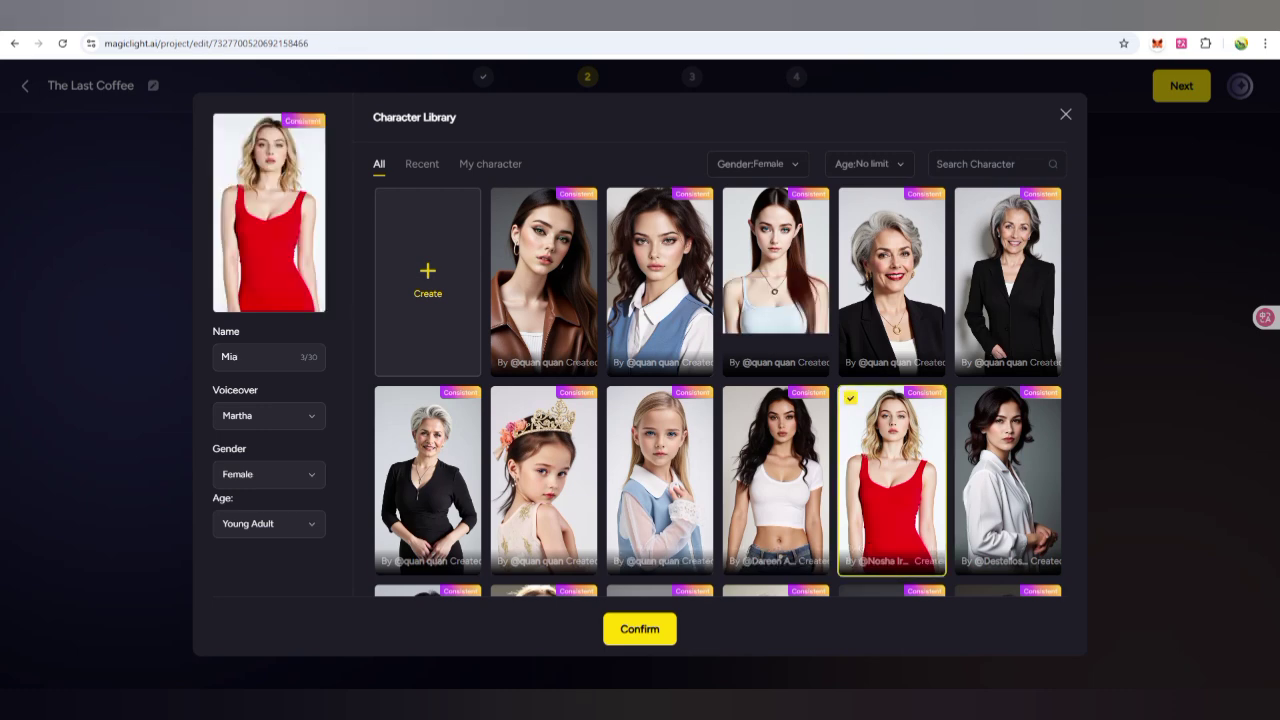
pyautogui.click(640, 629)
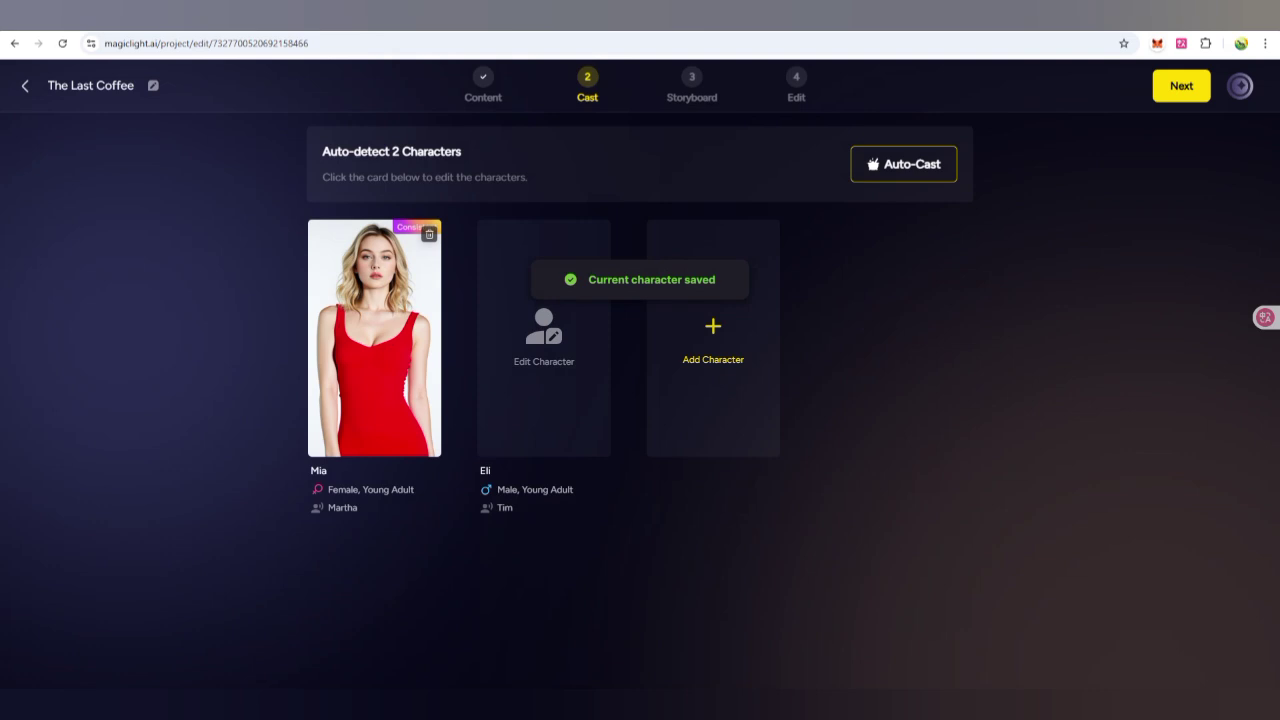
# Give Eli the curly-haired, bearded man look from the library.
pyautogui.click(543, 330)
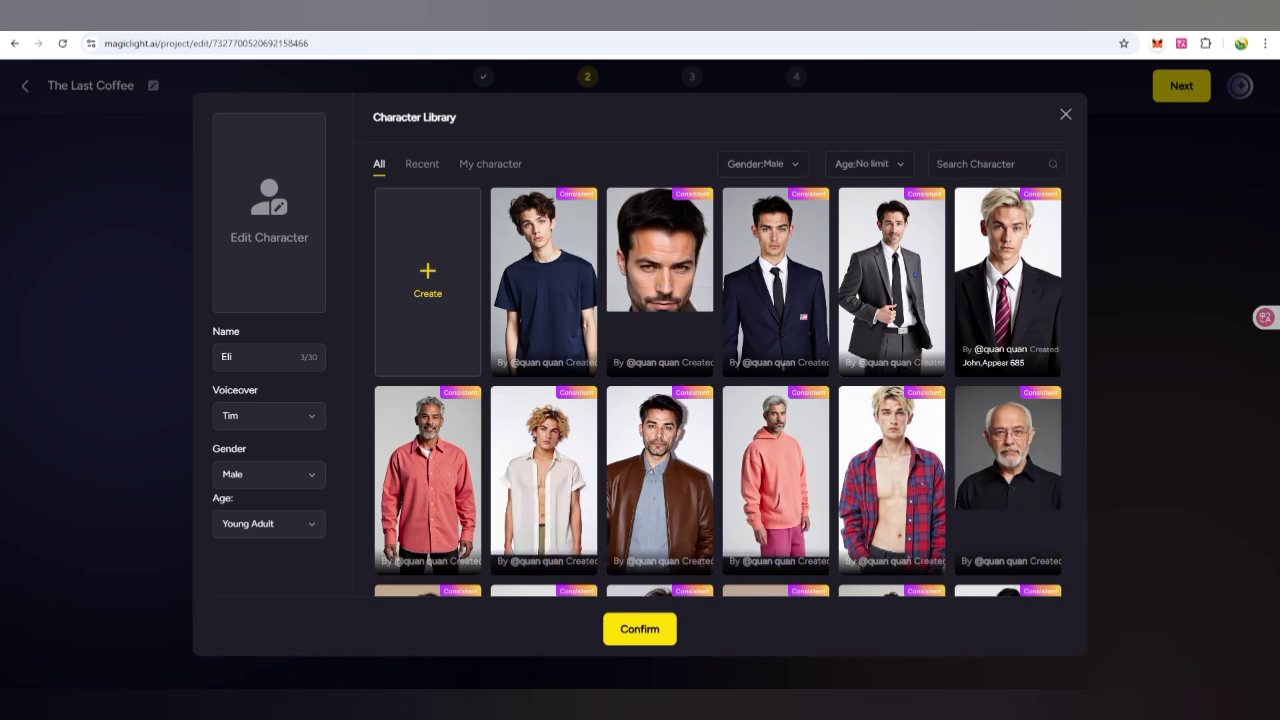
pyautogui.scroll(-3, 775, 360)
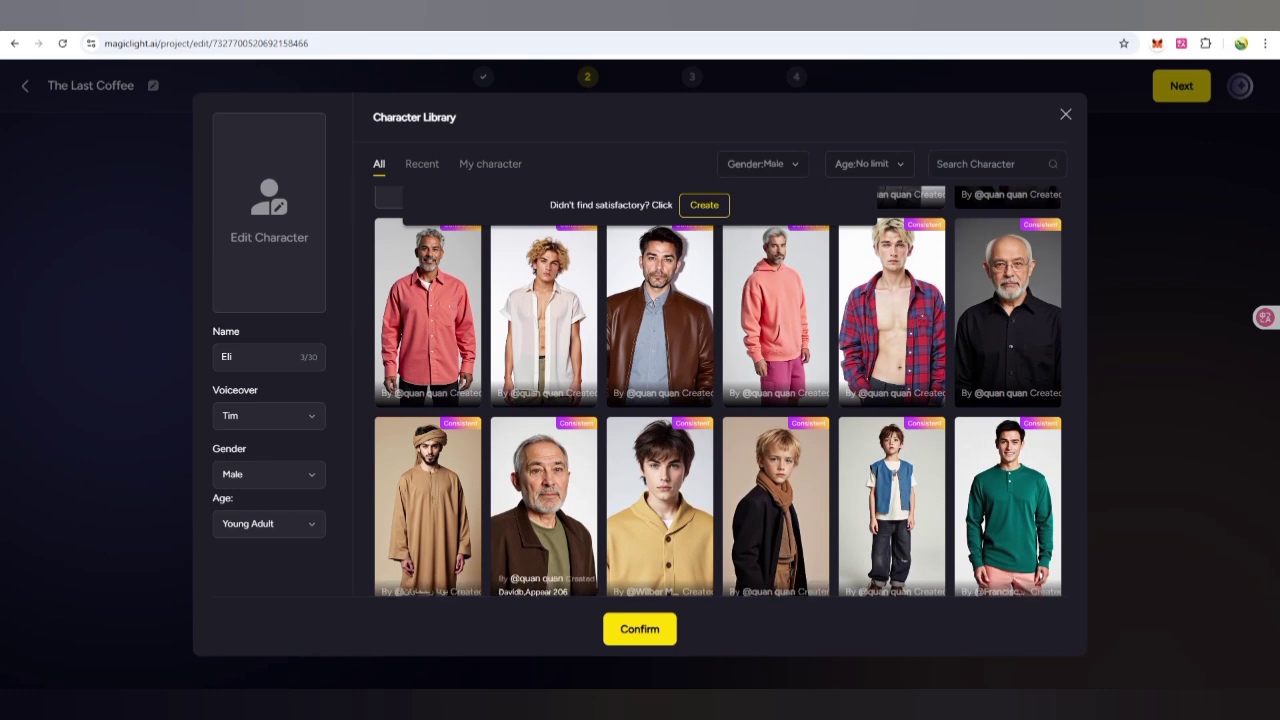
pyautogui.scroll(-4, 718, 390)
pyautogui.scroll(-2, 776, 400)
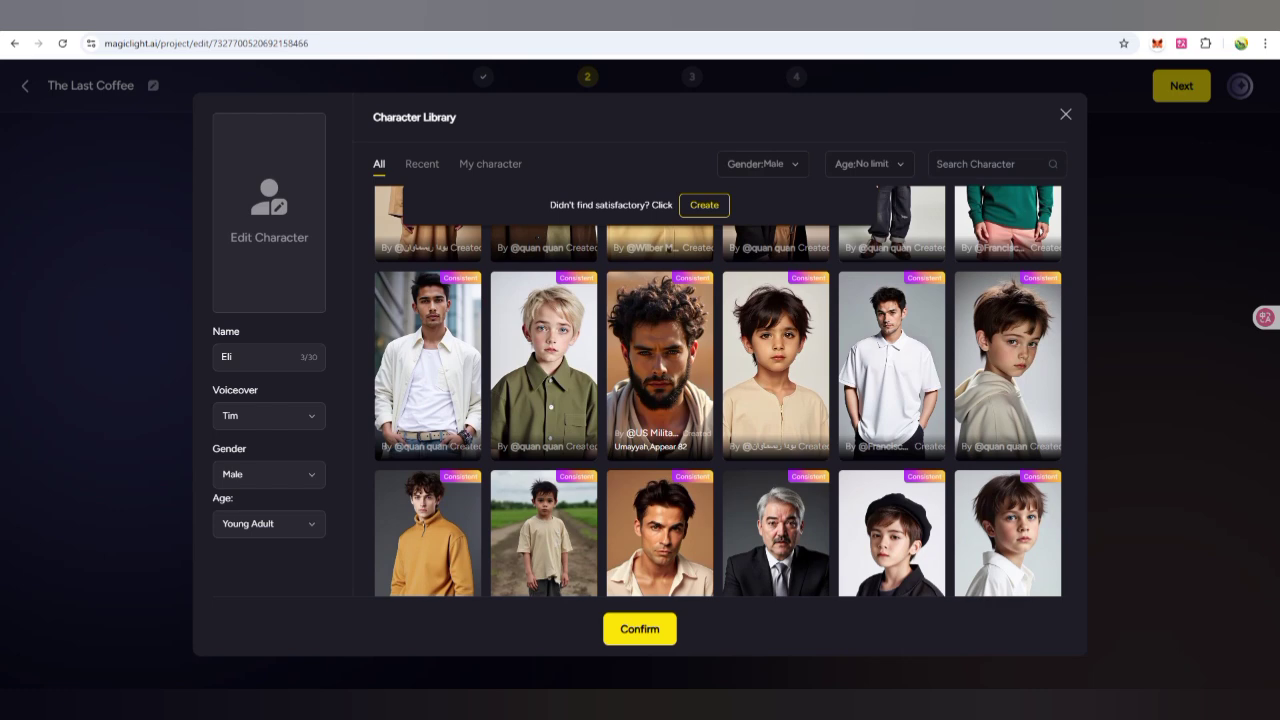
pyautogui.click(660, 370)
pyautogui.click(640, 629)
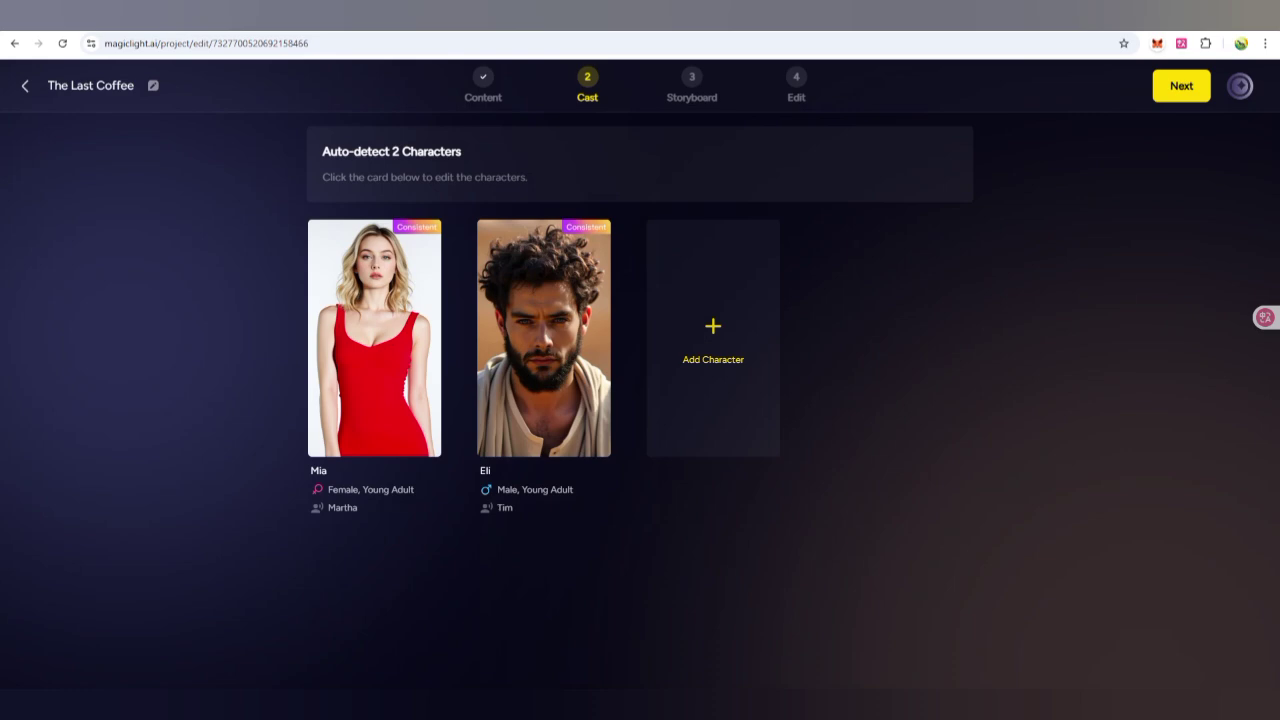
# Generate the 14 storyboards and open Animate options for storyboard 01.
pyautogui.click(1181, 85)
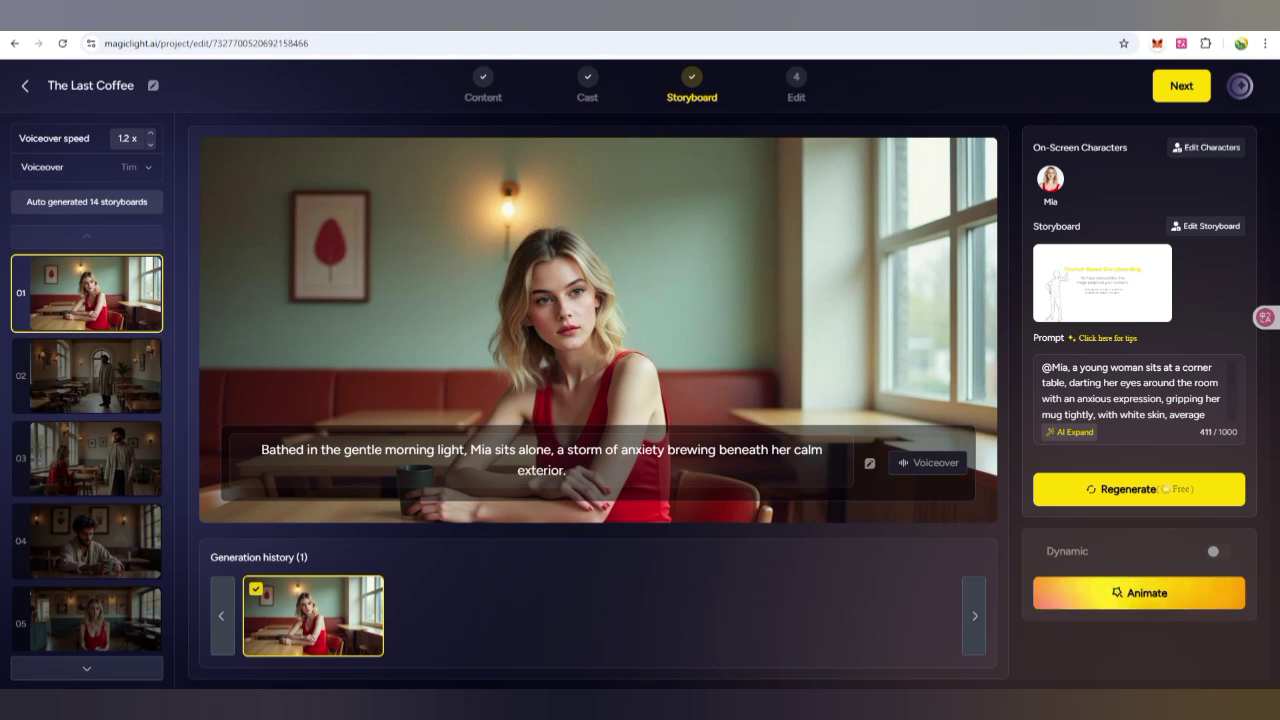
pyautogui.click(1142, 590)
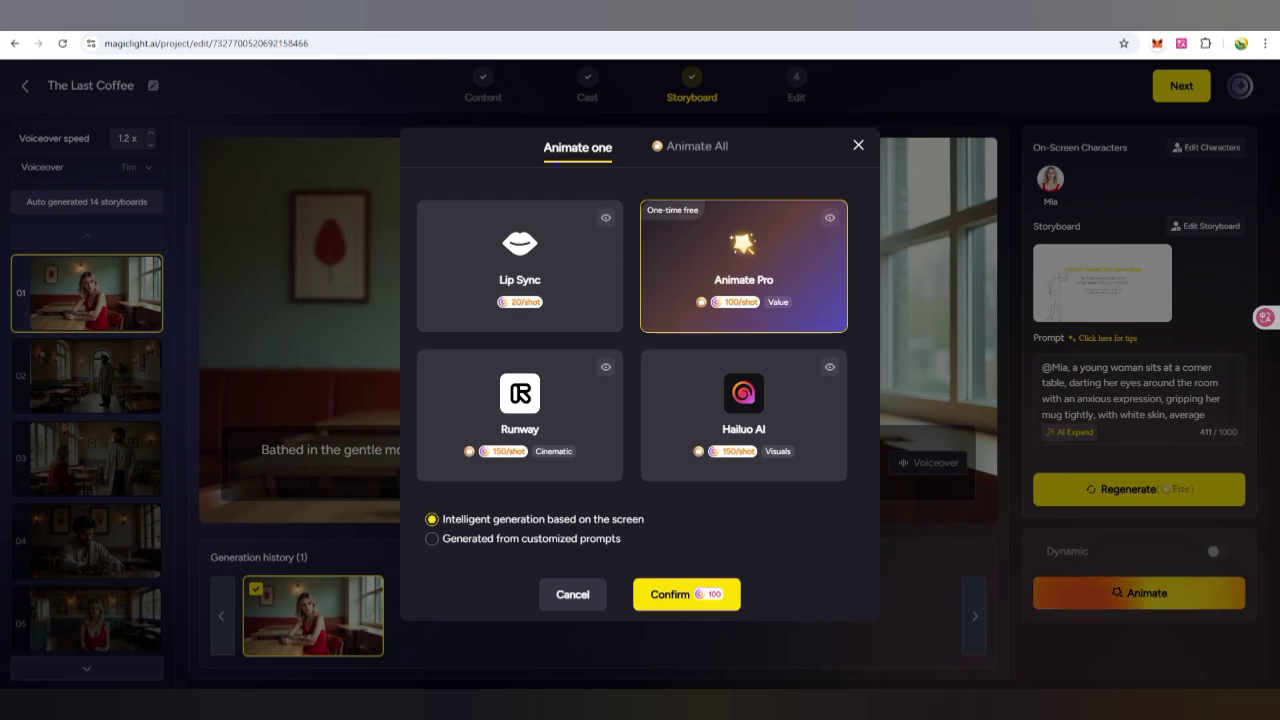
# Animate shot 01 using a pasted custom prompt describing Mia.
pyautogui.click(432, 538)
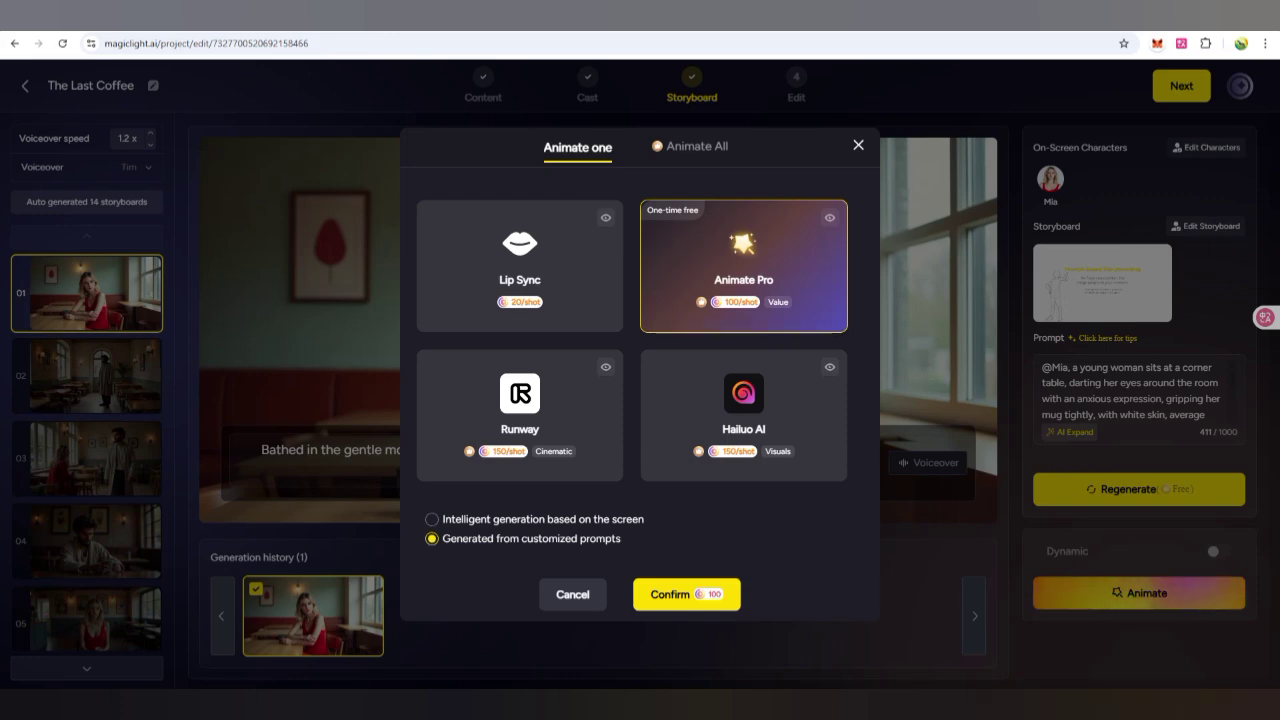
pyautogui.click(686, 594)
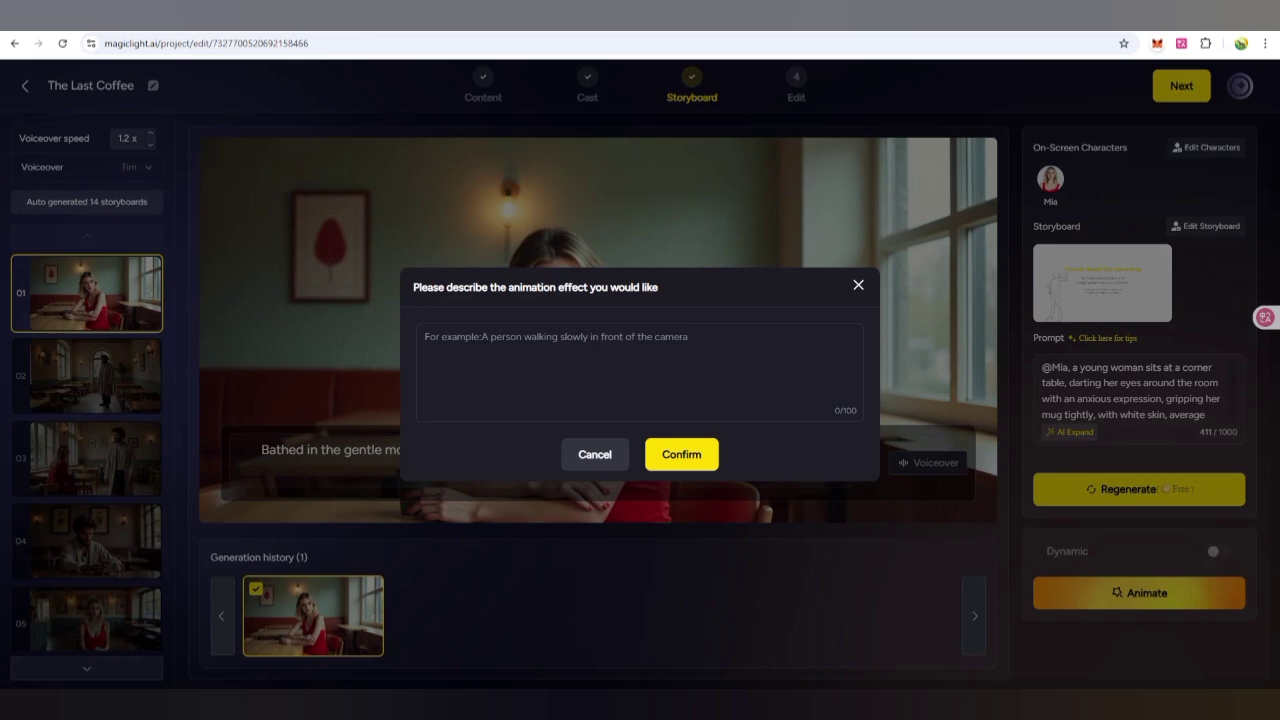
pyautogui.hotkey('ctrl', 'v')
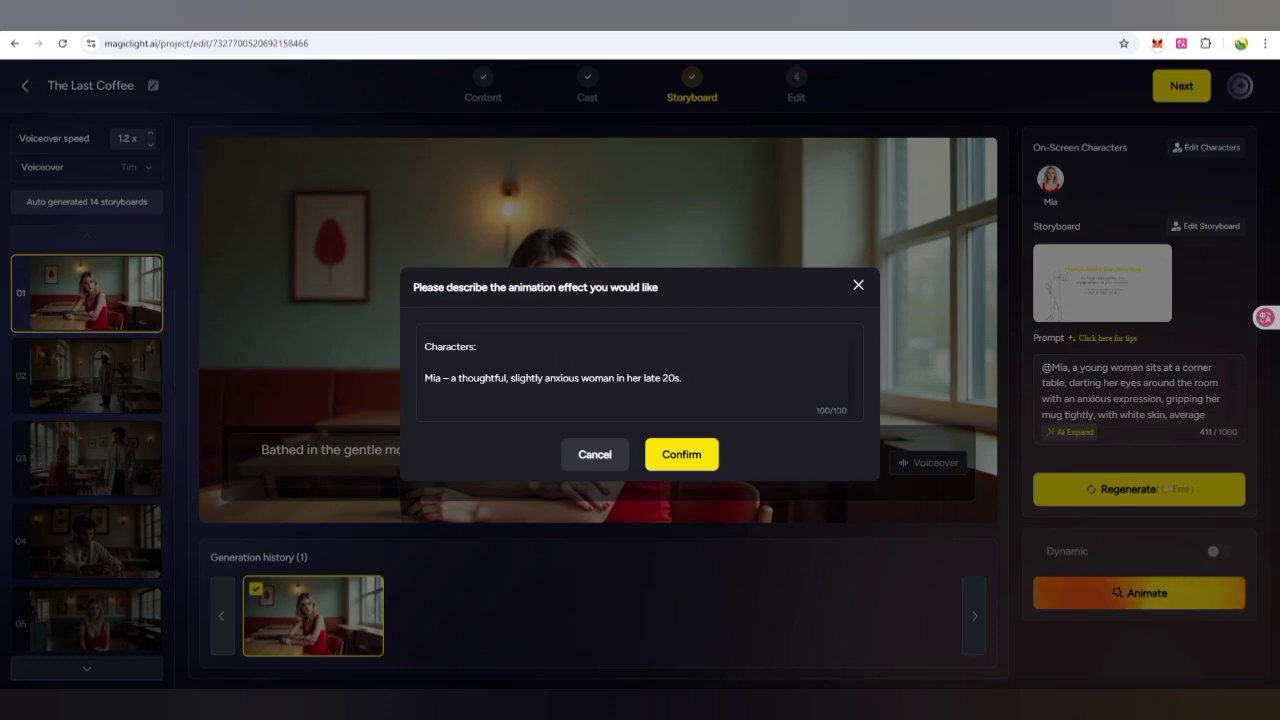
pyautogui.click(681, 454)
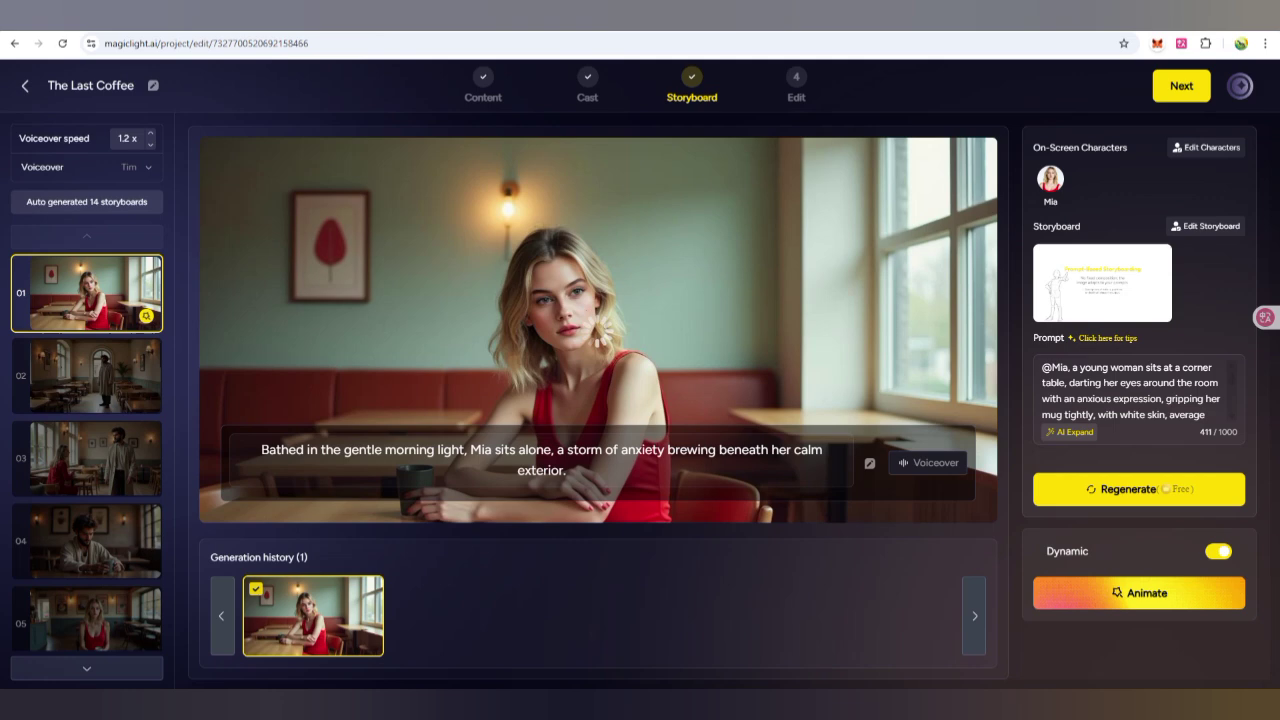
# Play the animated preview of storyboard shot 01.
pyautogui.click(603, 334)
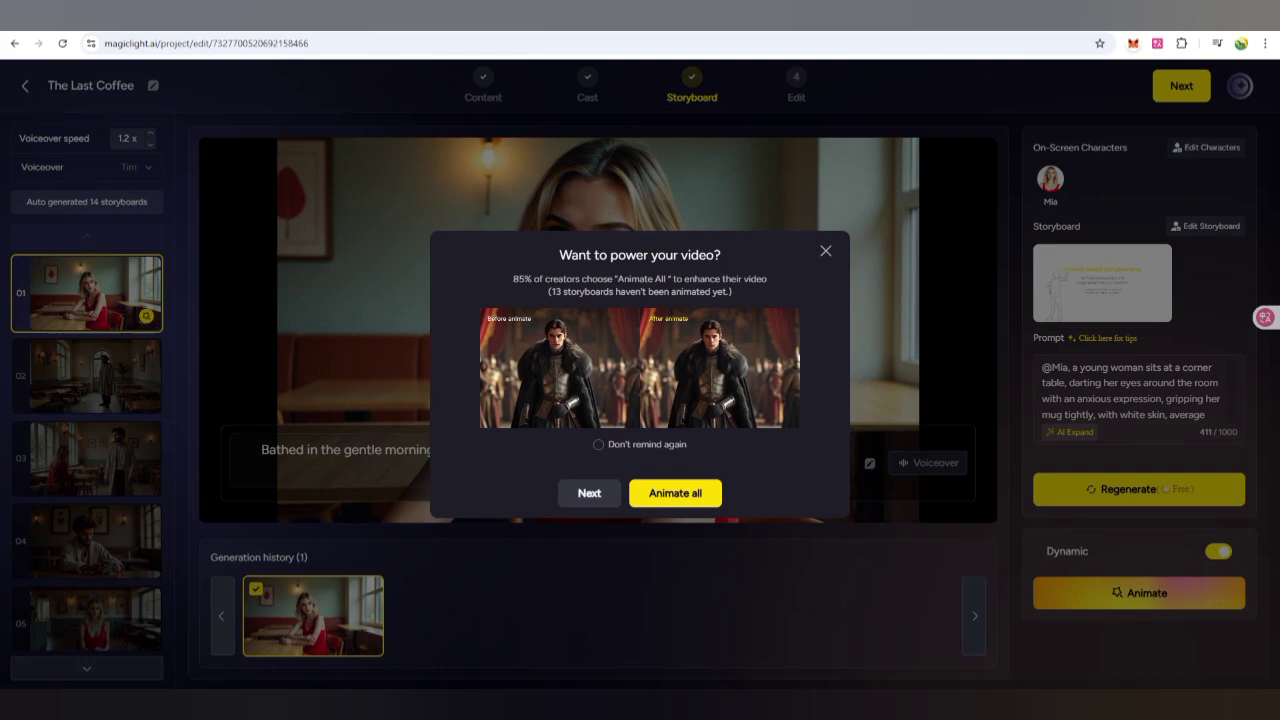
# Animate all 13 remaining storyboards with Hailuo AI, accepting the 1950-credit cost.
pyautogui.click(675, 493)
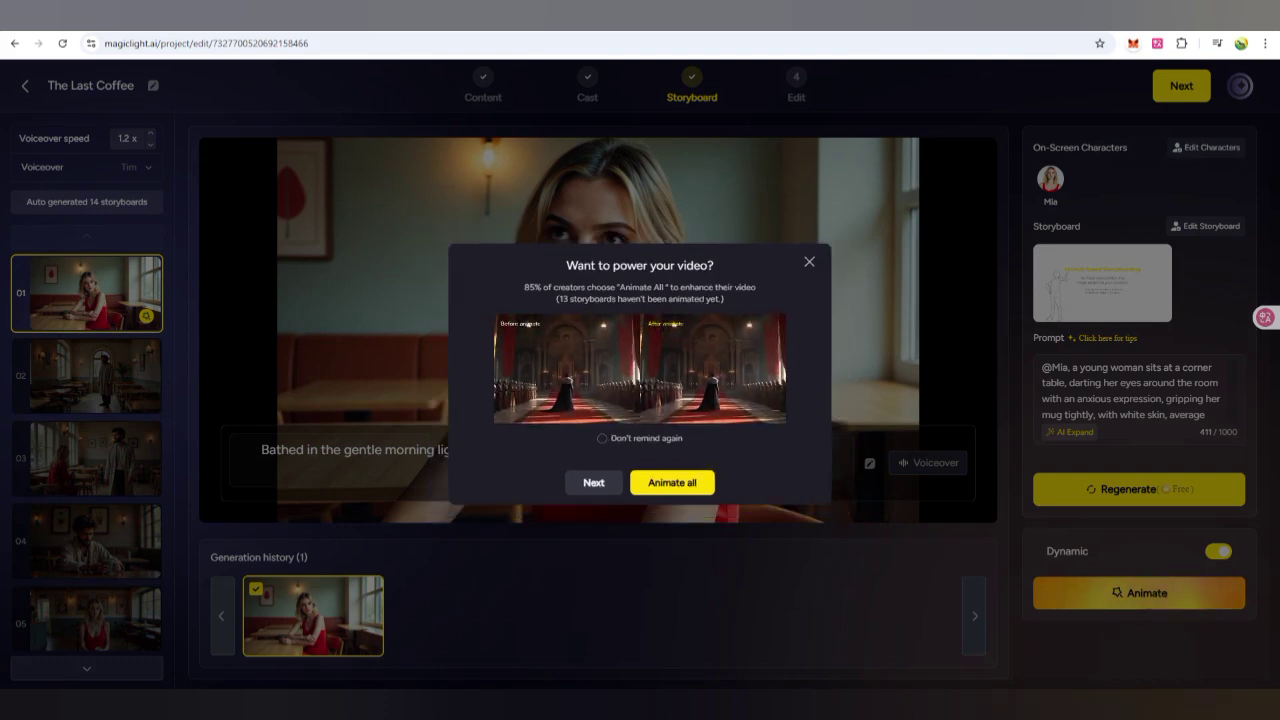
pyautogui.scroll(-2, 640, 380)
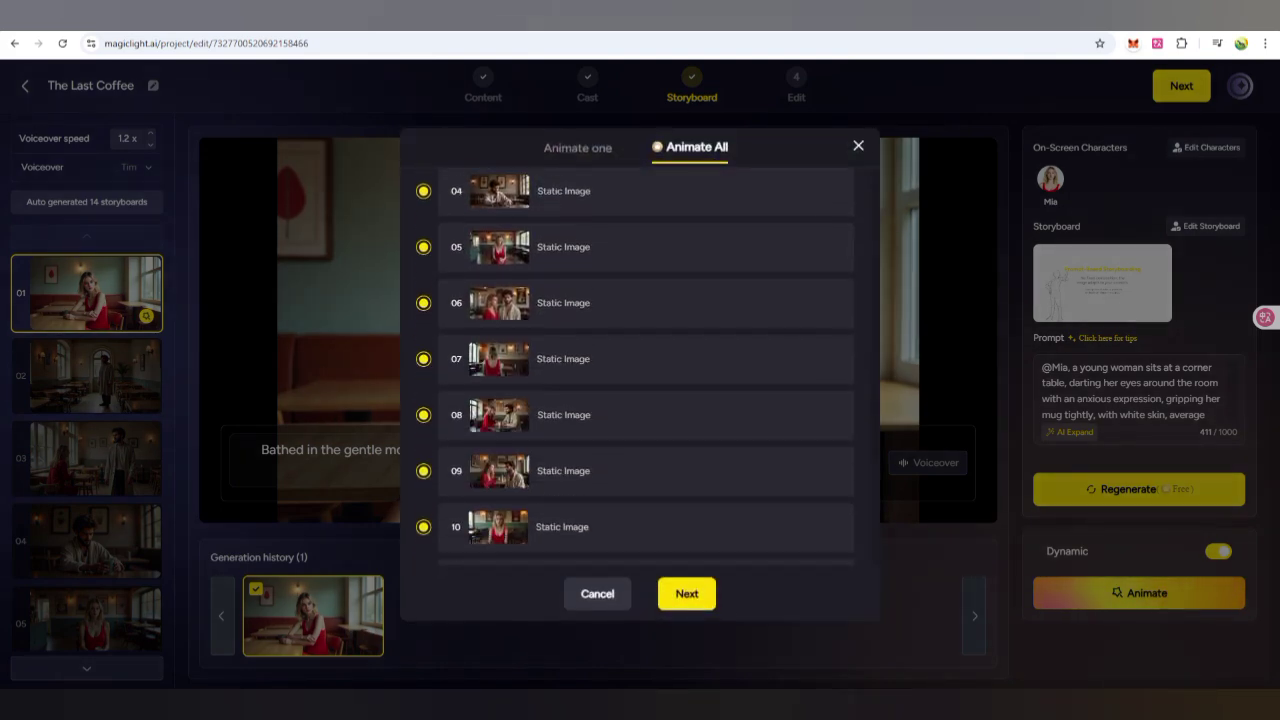
pyautogui.scroll(-3, 640, 380)
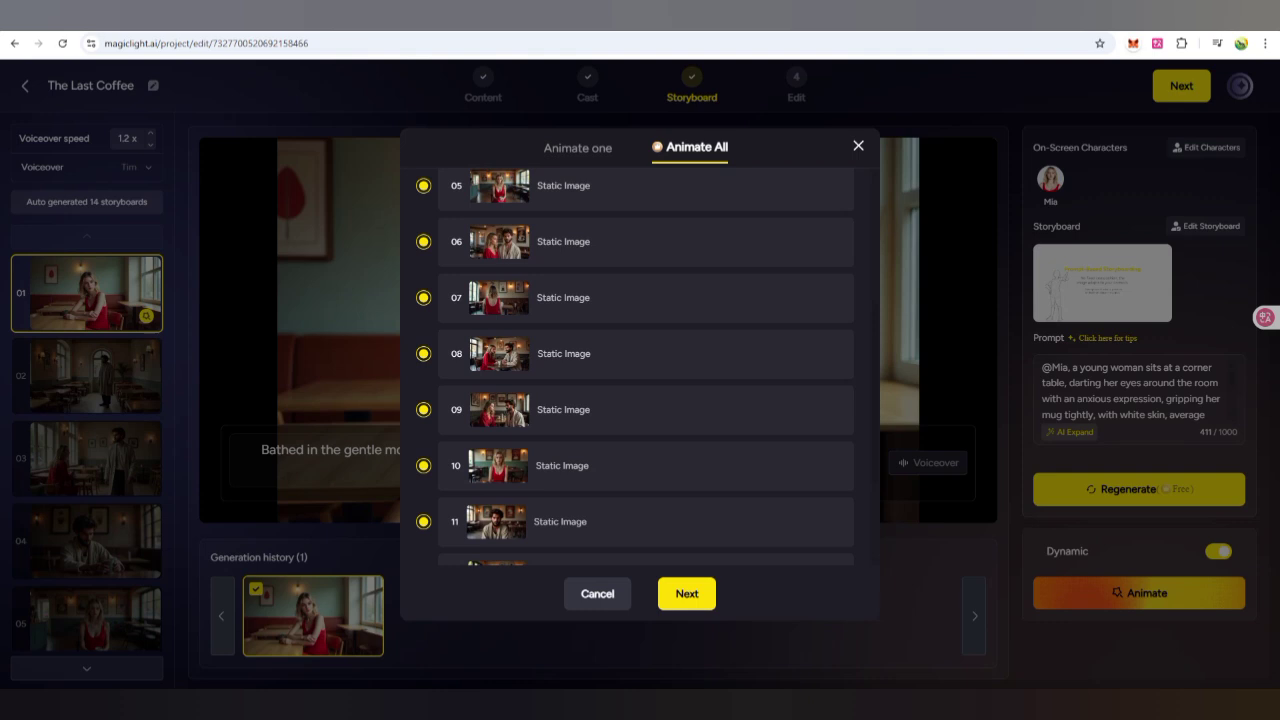
pyautogui.click(686, 593)
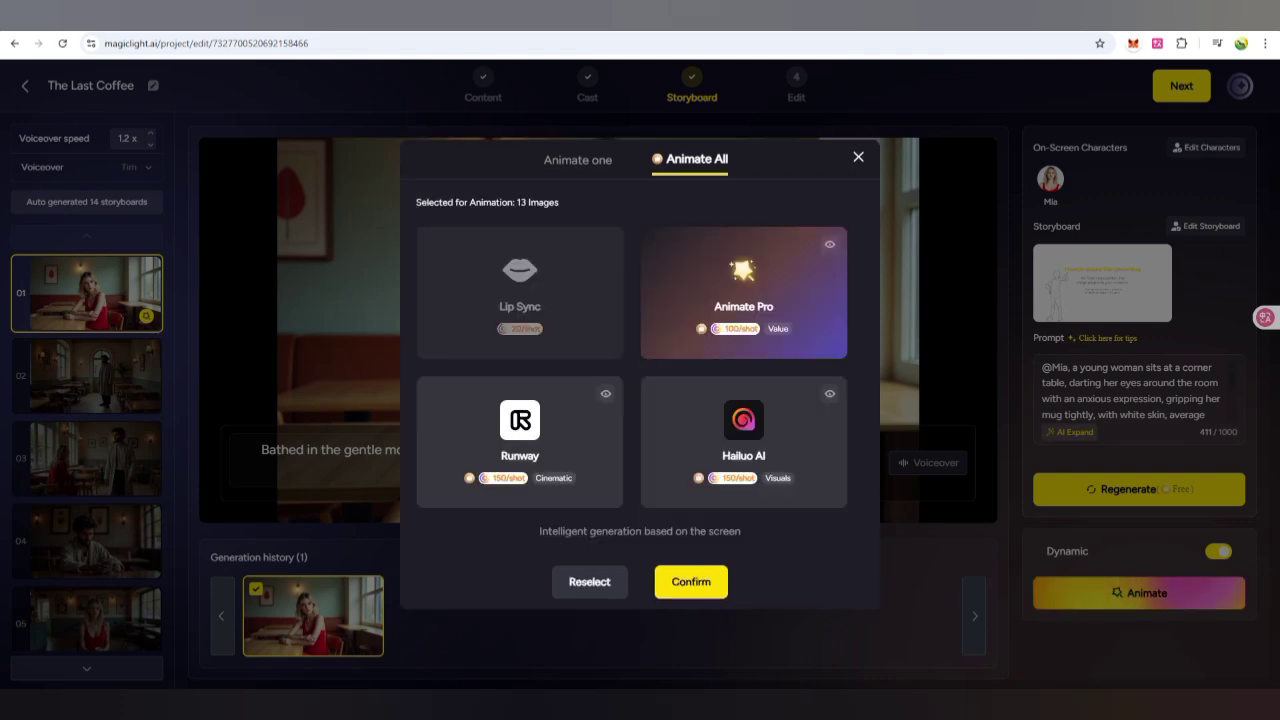
pyautogui.click(743, 440)
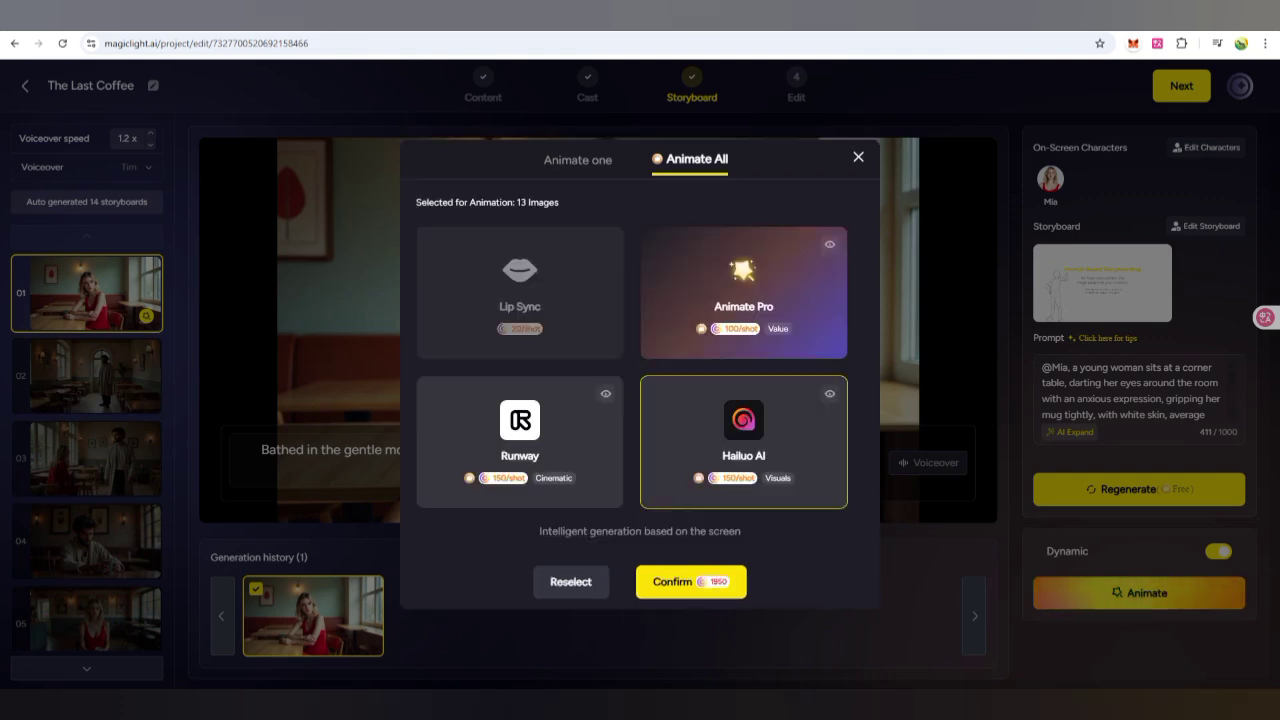
pyautogui.click(691, 581)
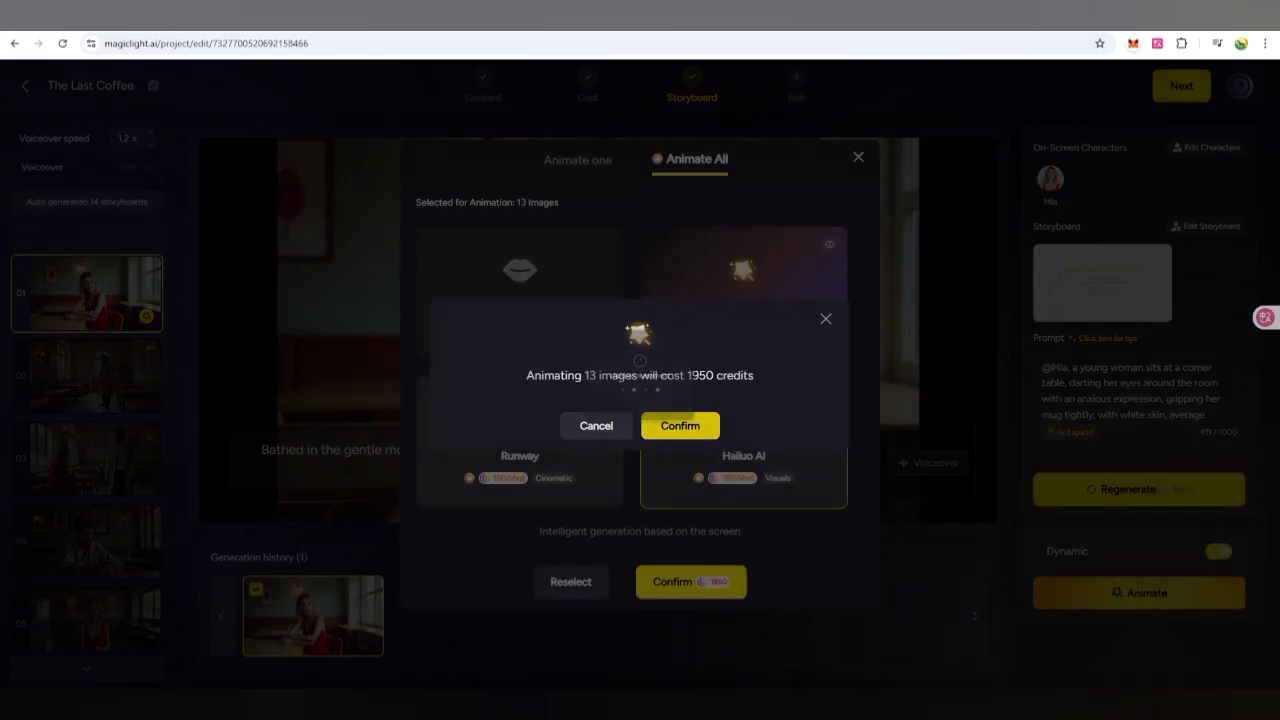
pyautogui.click(680, 425)
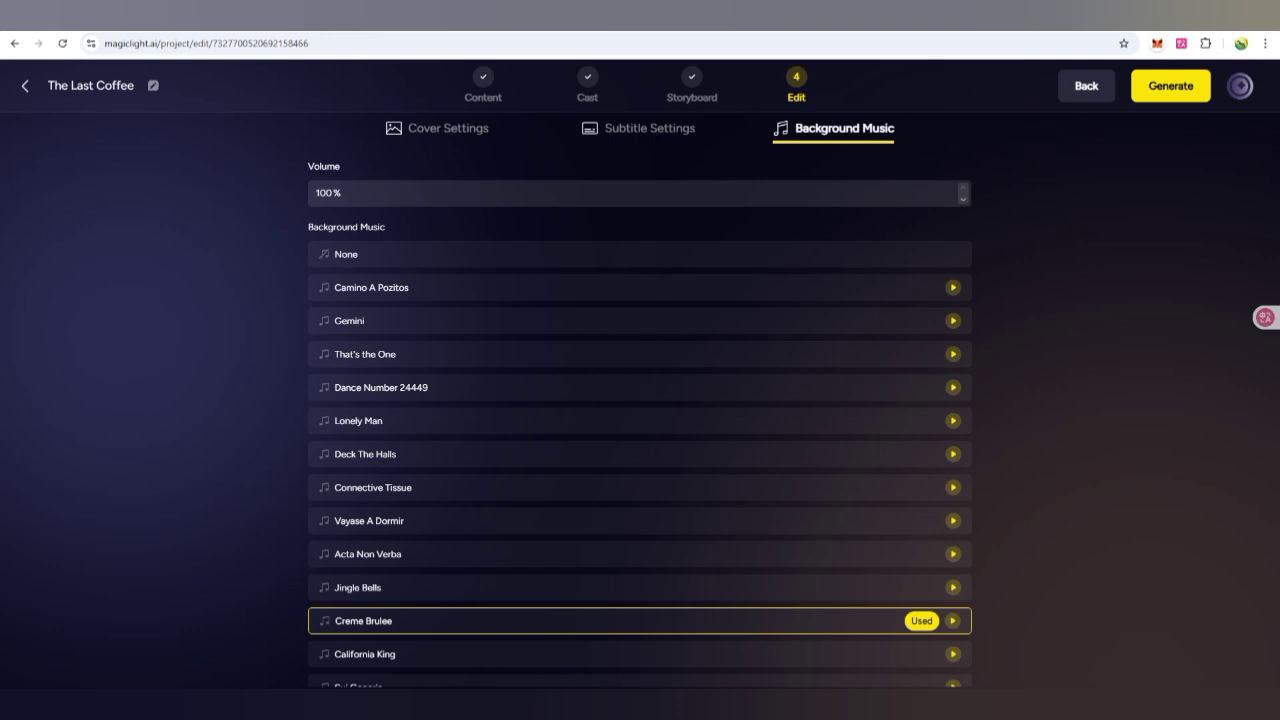
# Set background music volume to 10 and change the track from Creme Brulee to None.
pyautogui.click(963, 199)
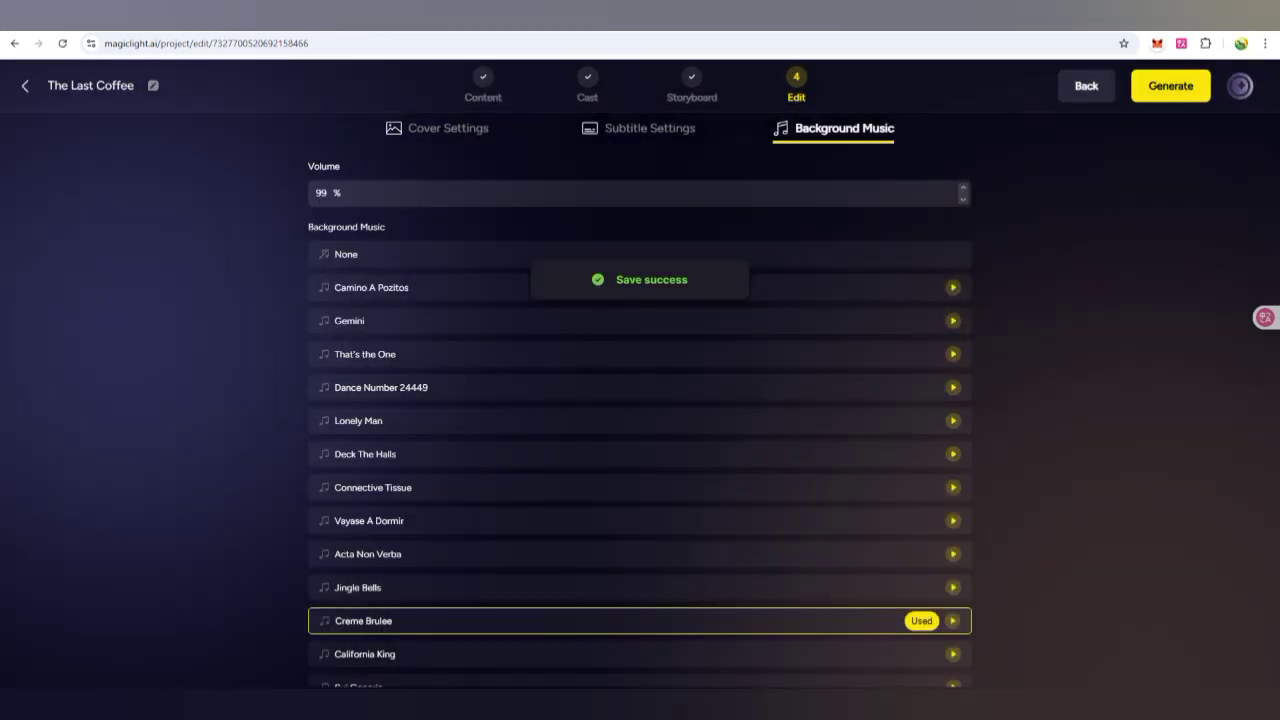
pyautogui.write('1')
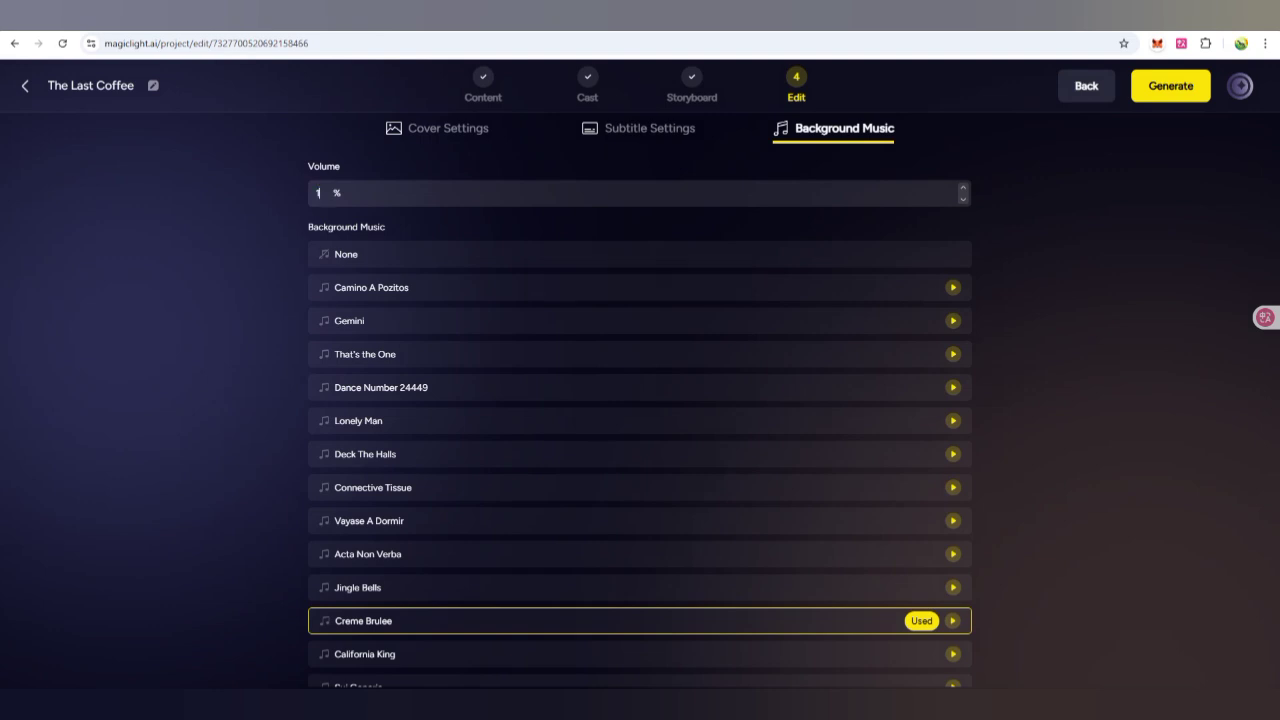
pyautogui.write('0')
pyautogui.click(346, 254)
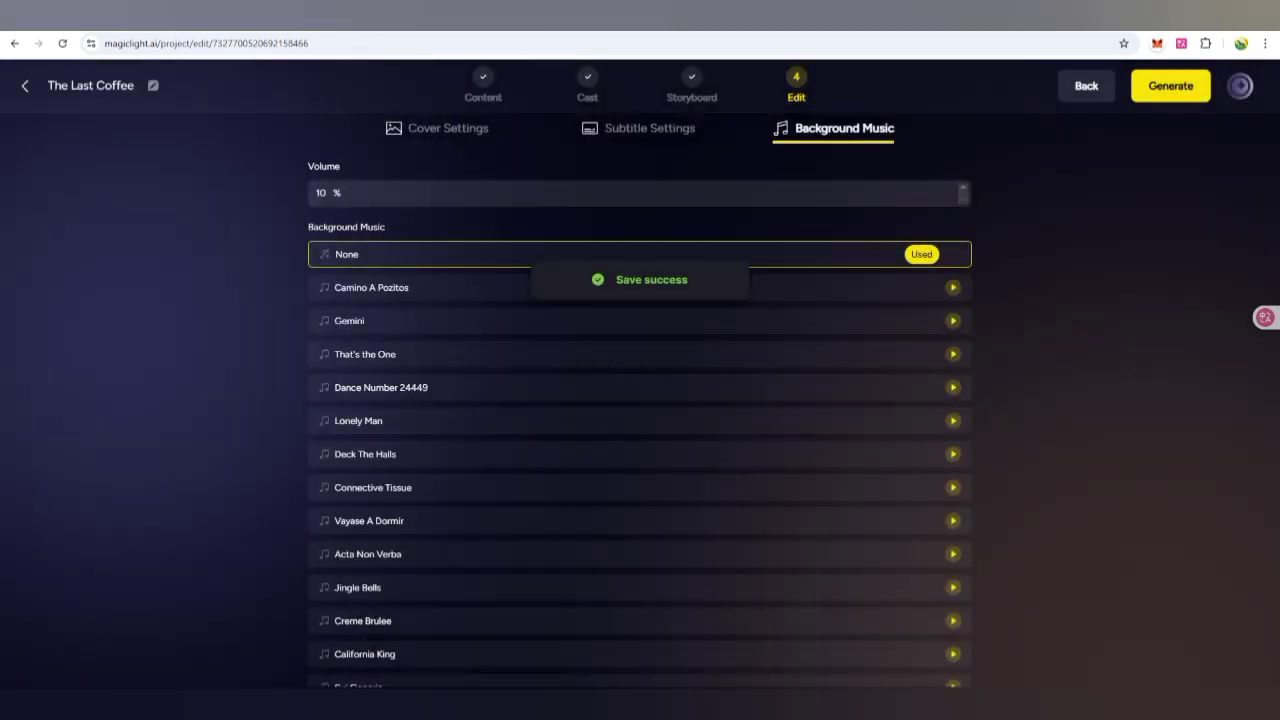
# Generate 'The Last Coffee' at 16:9 ratio, then submit and confirm publishing.
pyautogui.click(1170, 85)
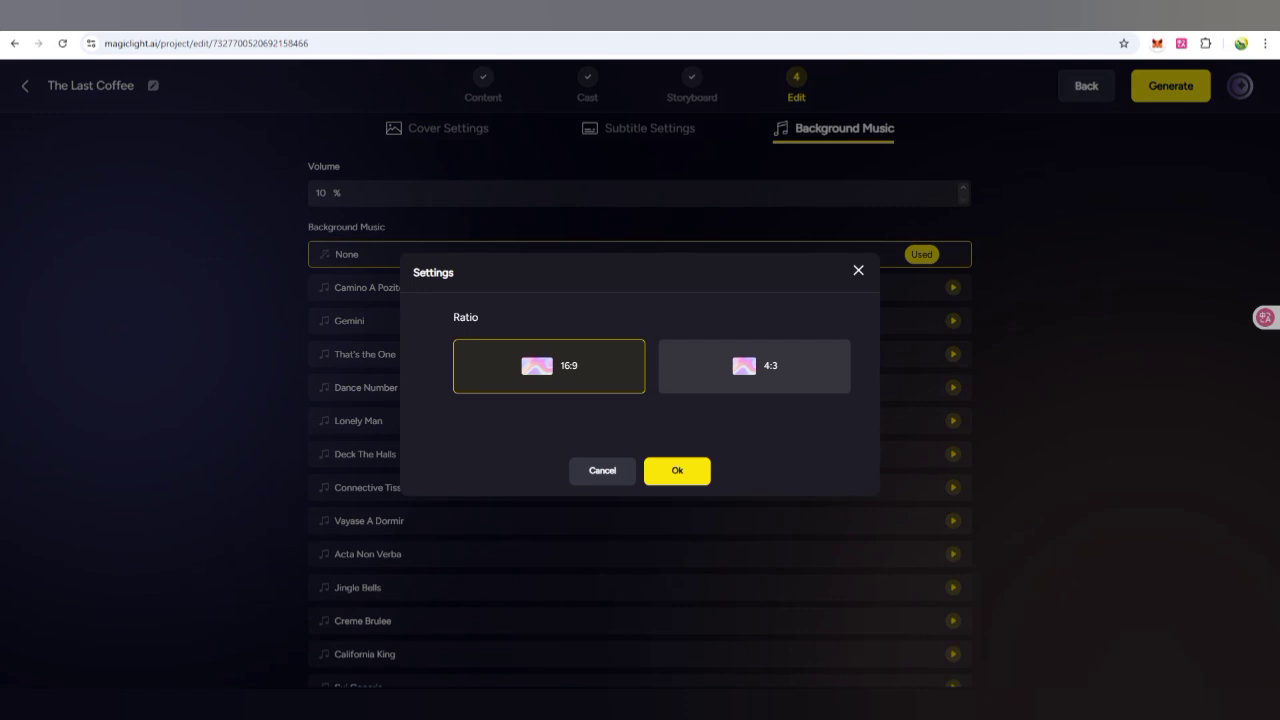
pyautogui.press('Return')
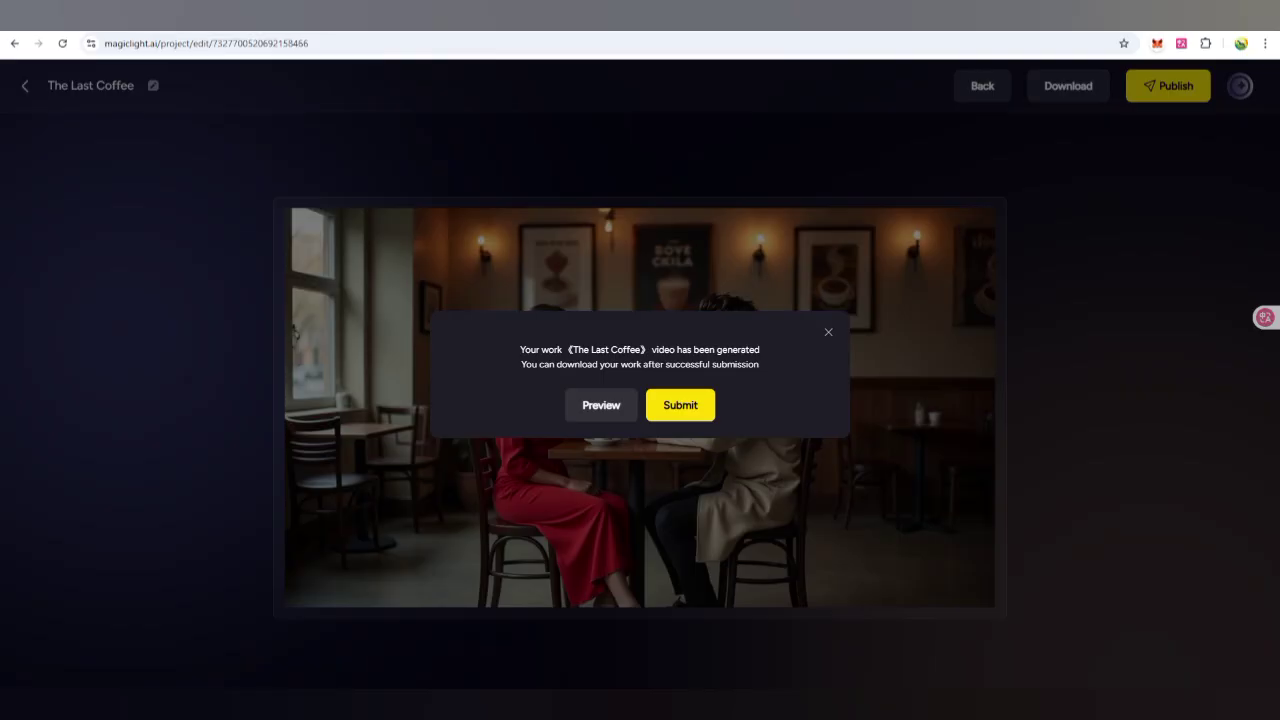
pyautogui.click(680, 405)
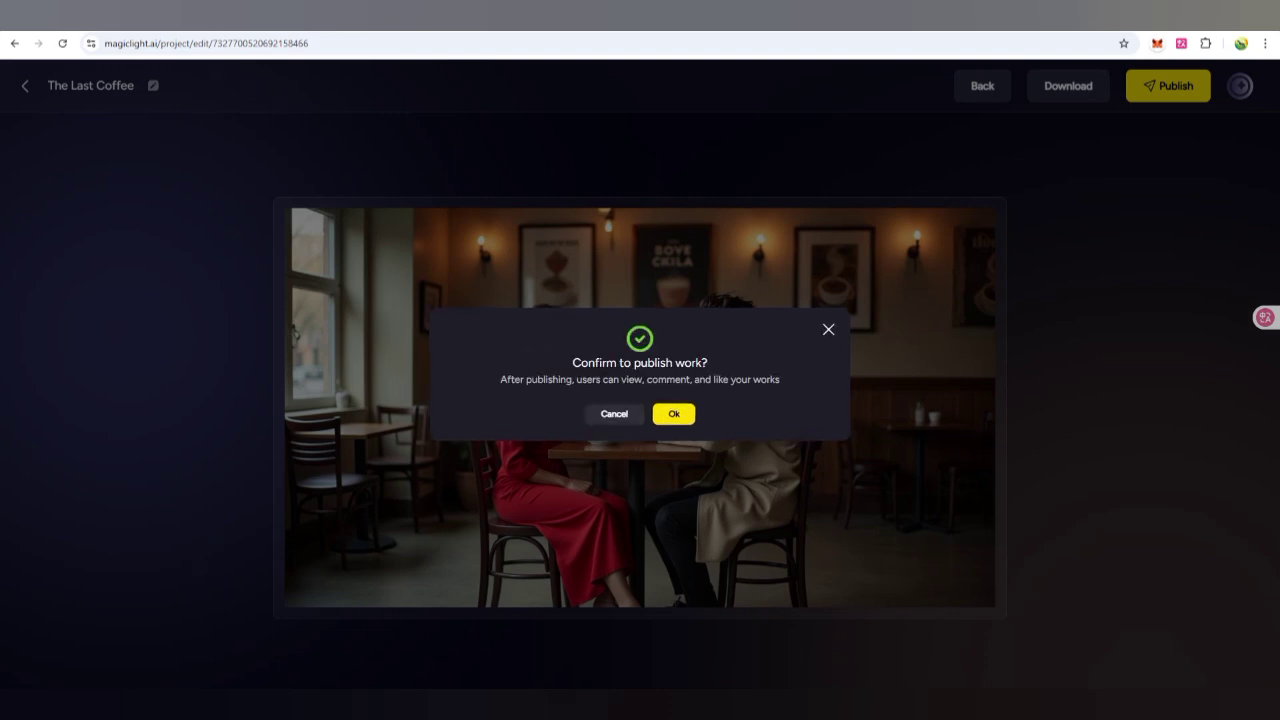
pyautogui.click(674, 413)
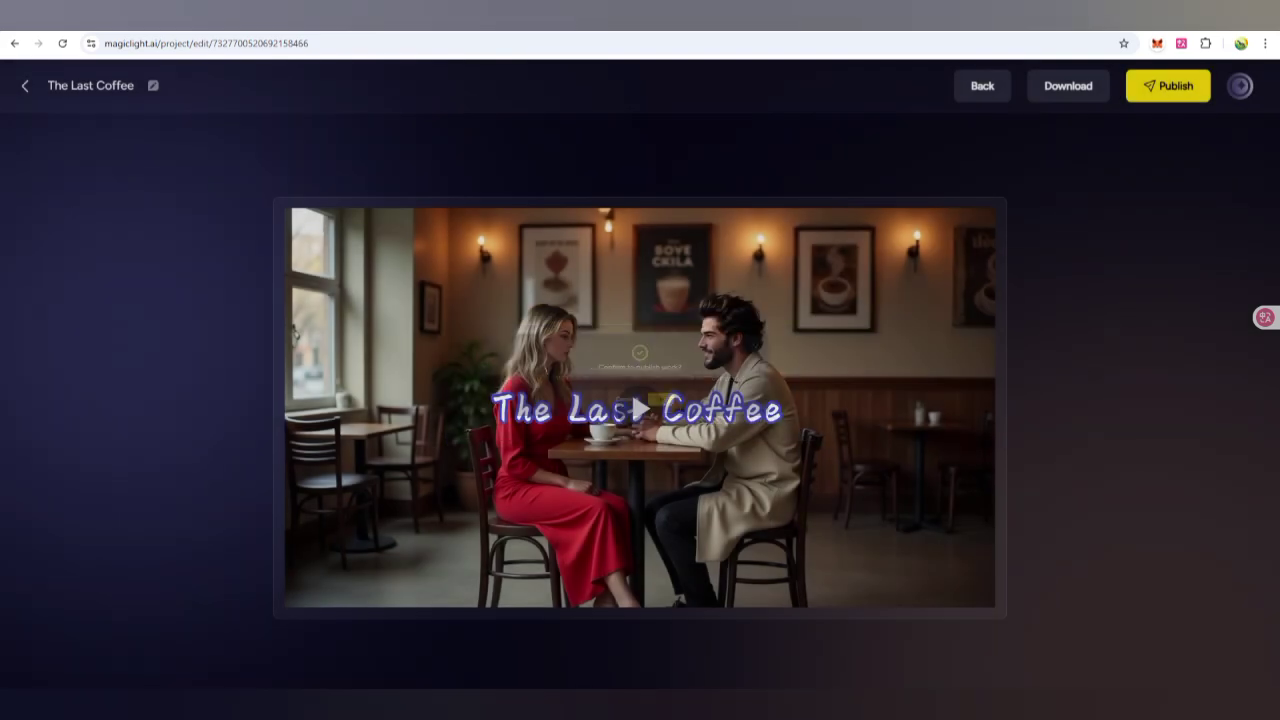
# Download the finished 'The Last Coffee' video file.
pyautogui.click(1068, 85)
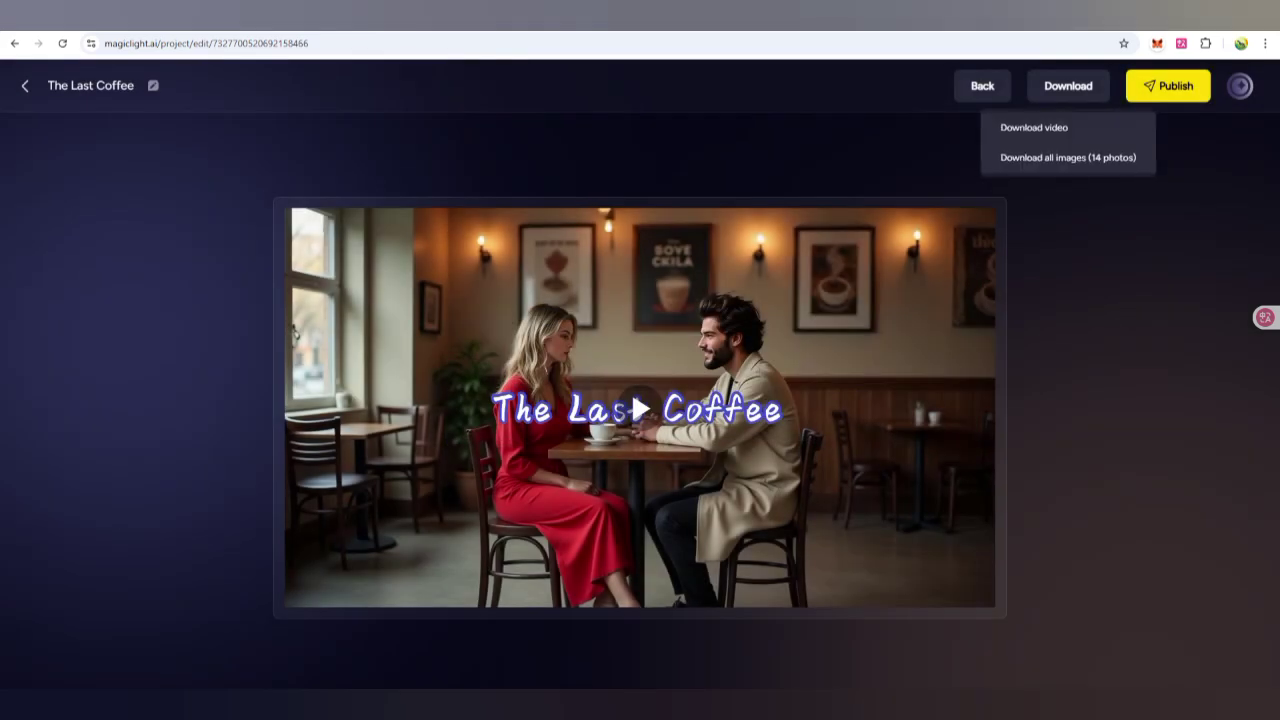
pyautogui.click(1034, 127)
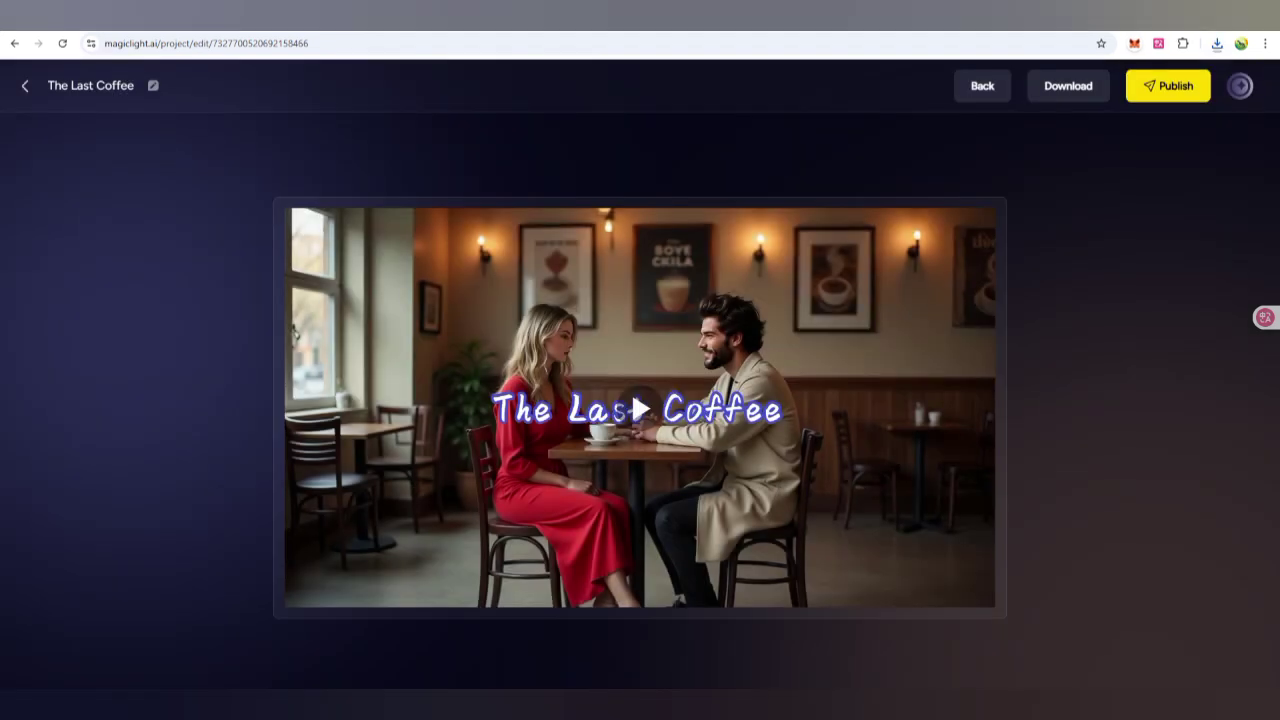
# Go to My Profile via the avatar menu, browse it, and dismiss the Create Character form.
pyautogui.click(1240, 85)
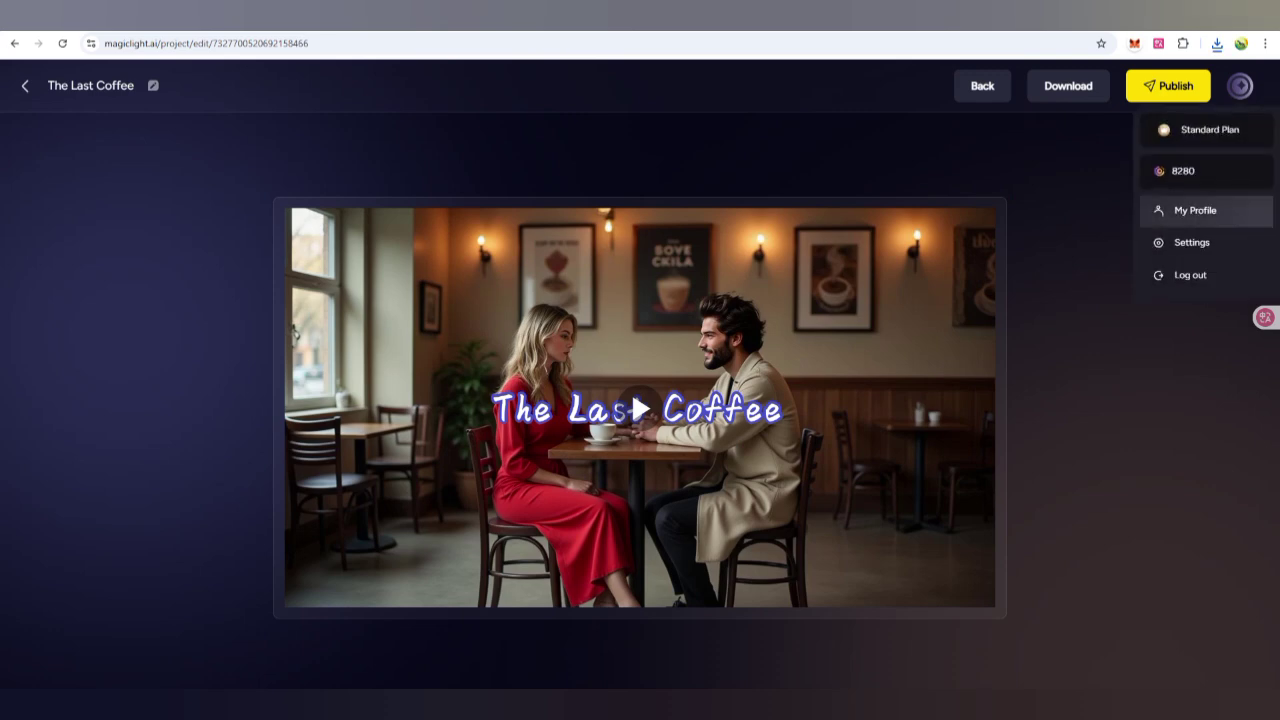
pyautogui.click(1195, 210)
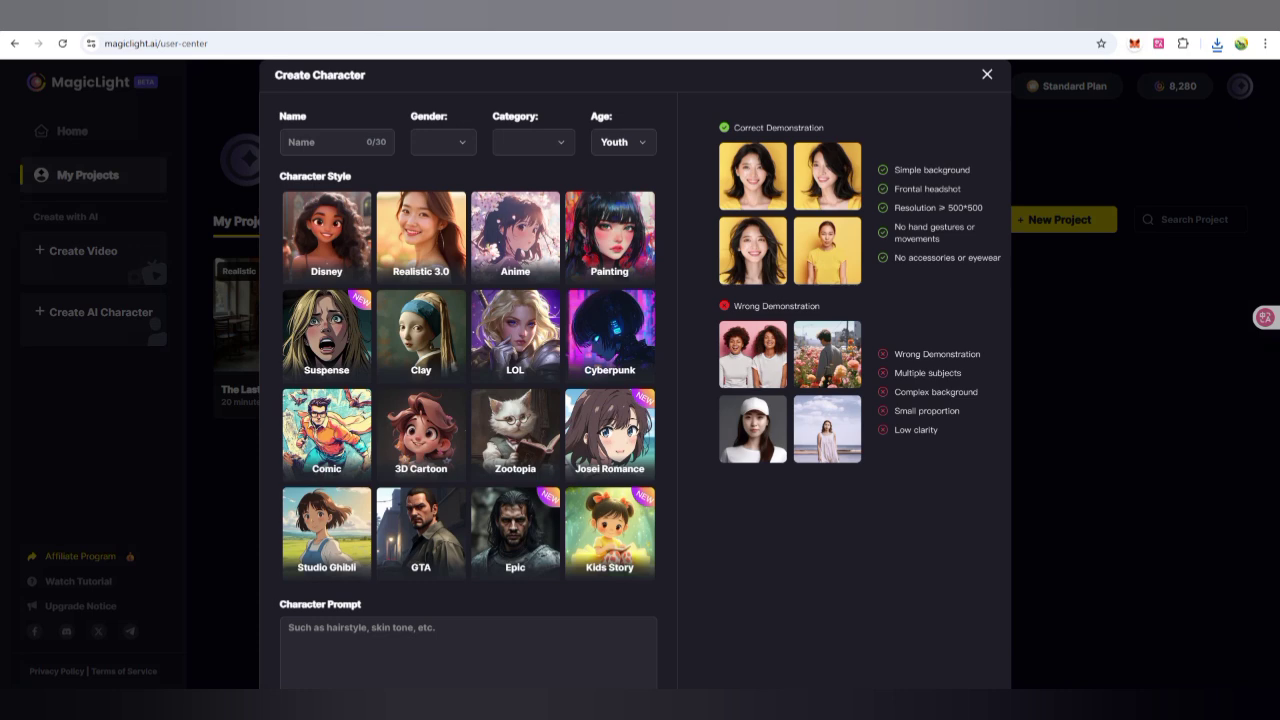
pyautogui.scroll(-2, 468, 400)
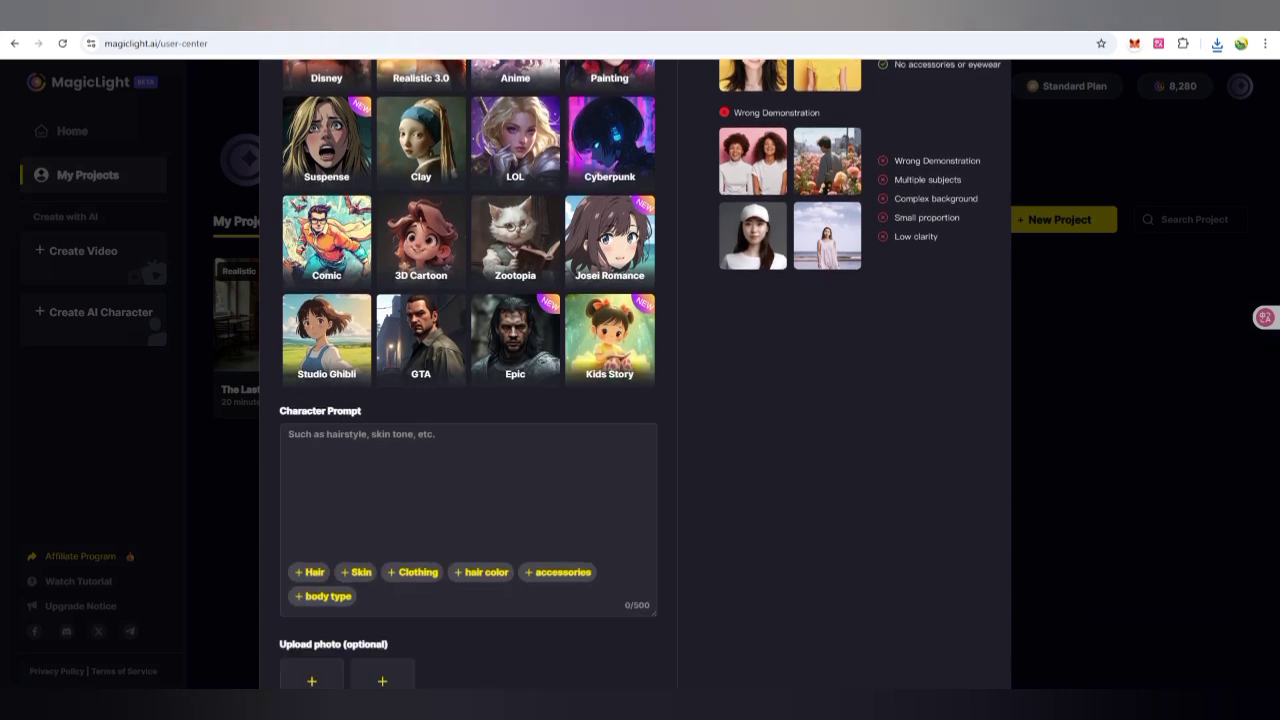
pyautogui.scroll(-1, 468, 400)
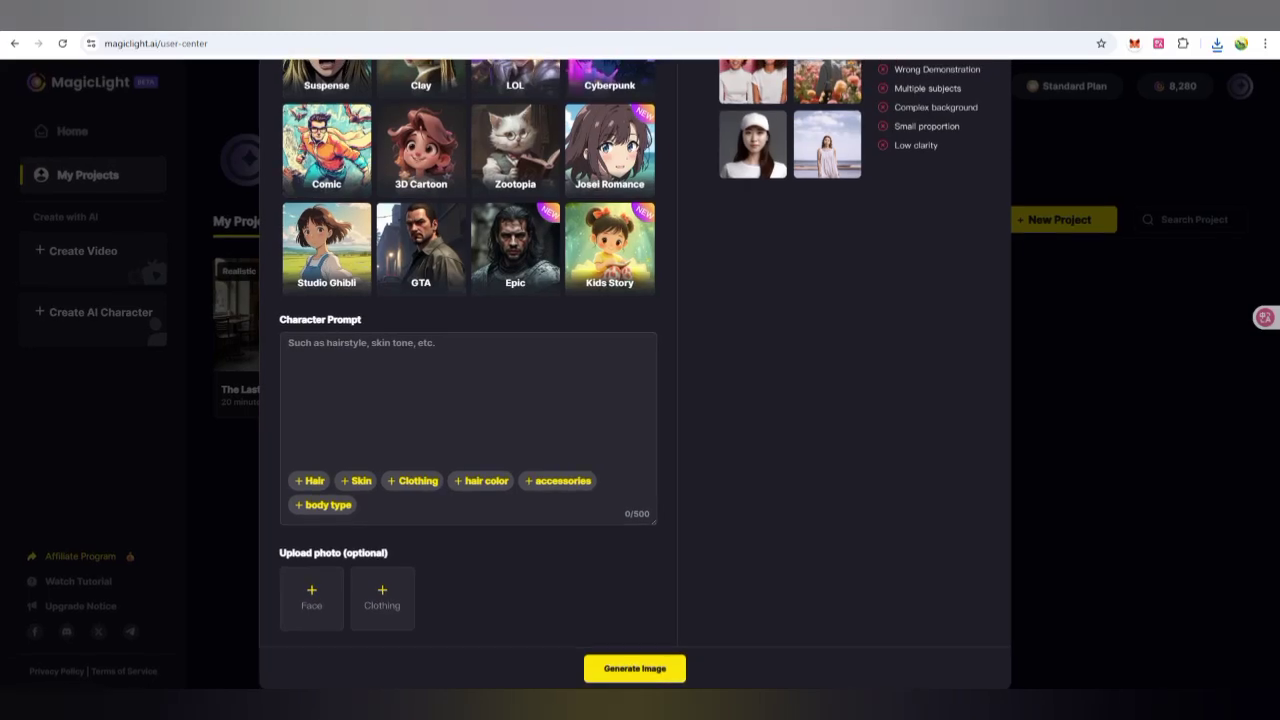
pyautogui.scroll(3, 468, 400)
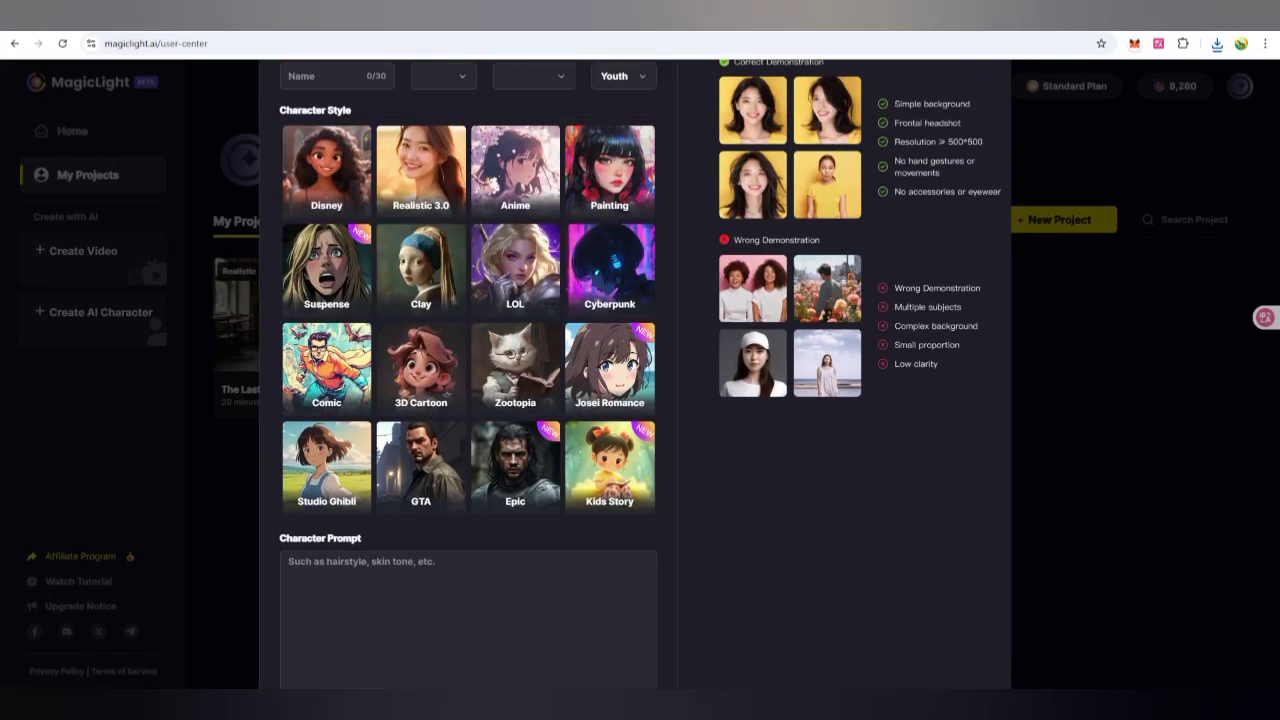
pyautogui.press('Escape')
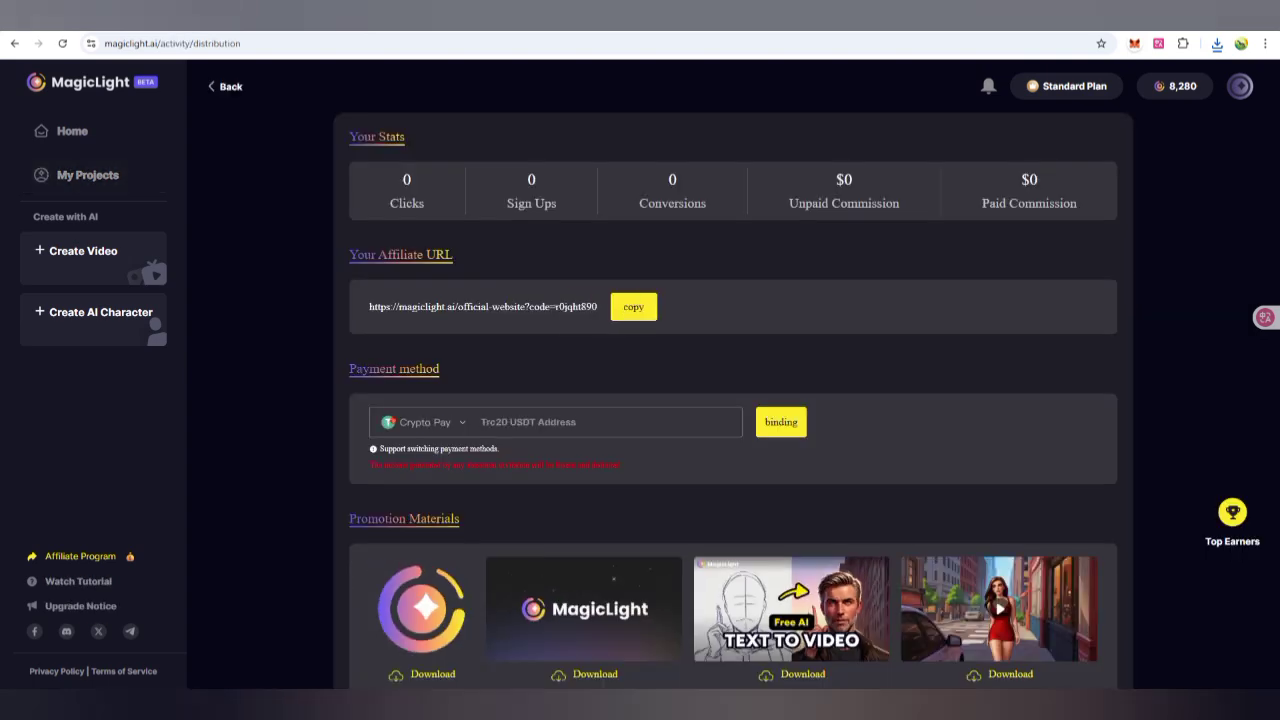
# Copy the affiliate URL and scroll down to the program FAQ.
pyautogui.click(633, 307)
pyautogui.scroll(-1, 733, 400)
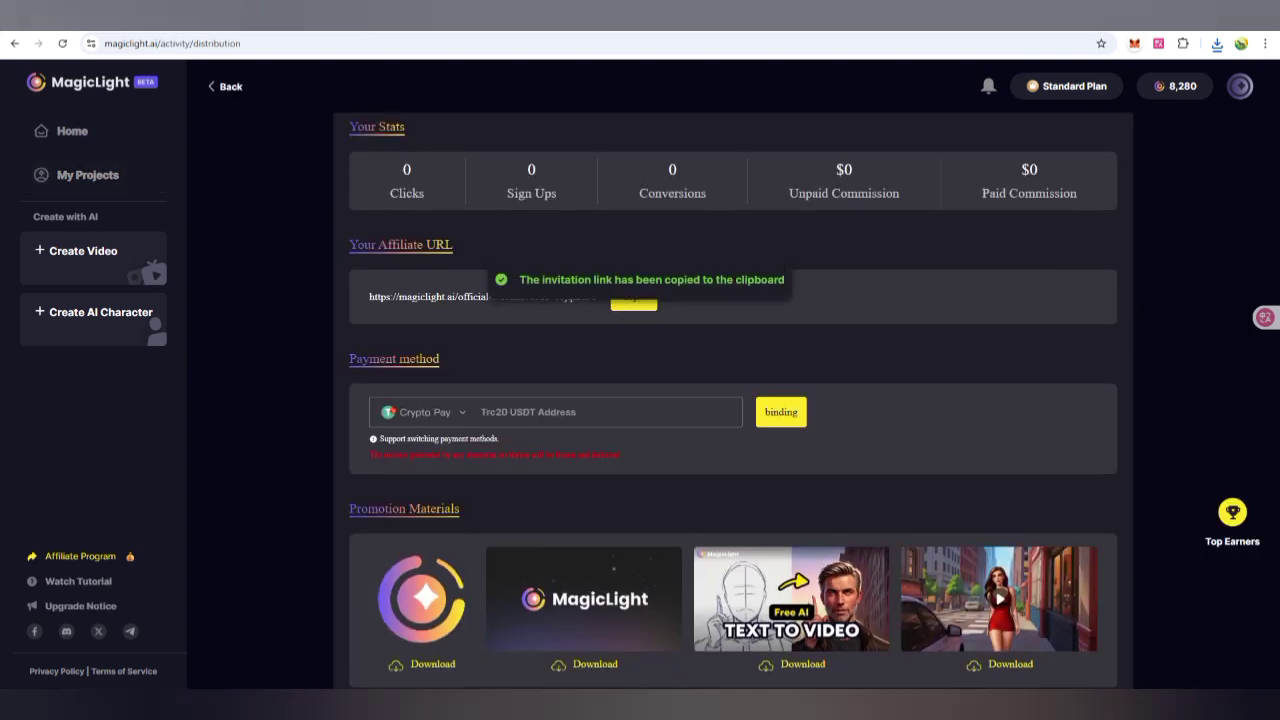
pyautogui.scroll(-3, 733, 400)
pyautogui.scroll(-2, 733, 400)
pyautogui.scroll(-1, 733, 400)
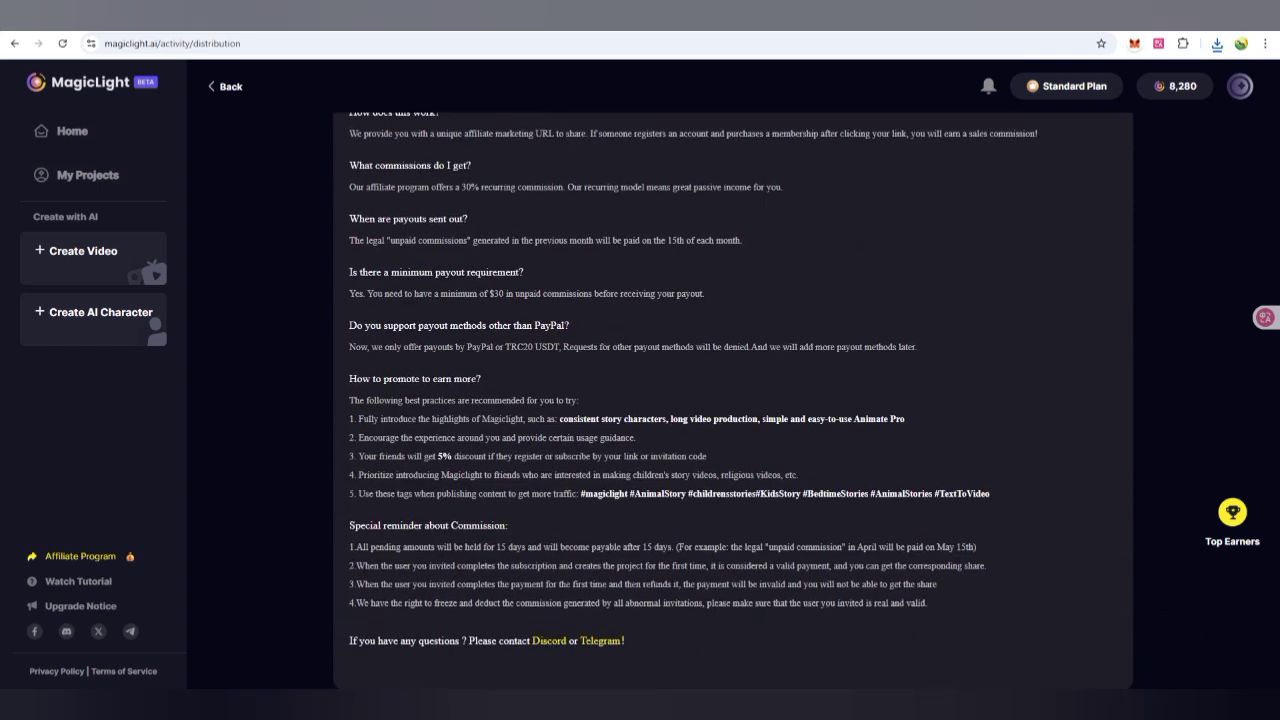